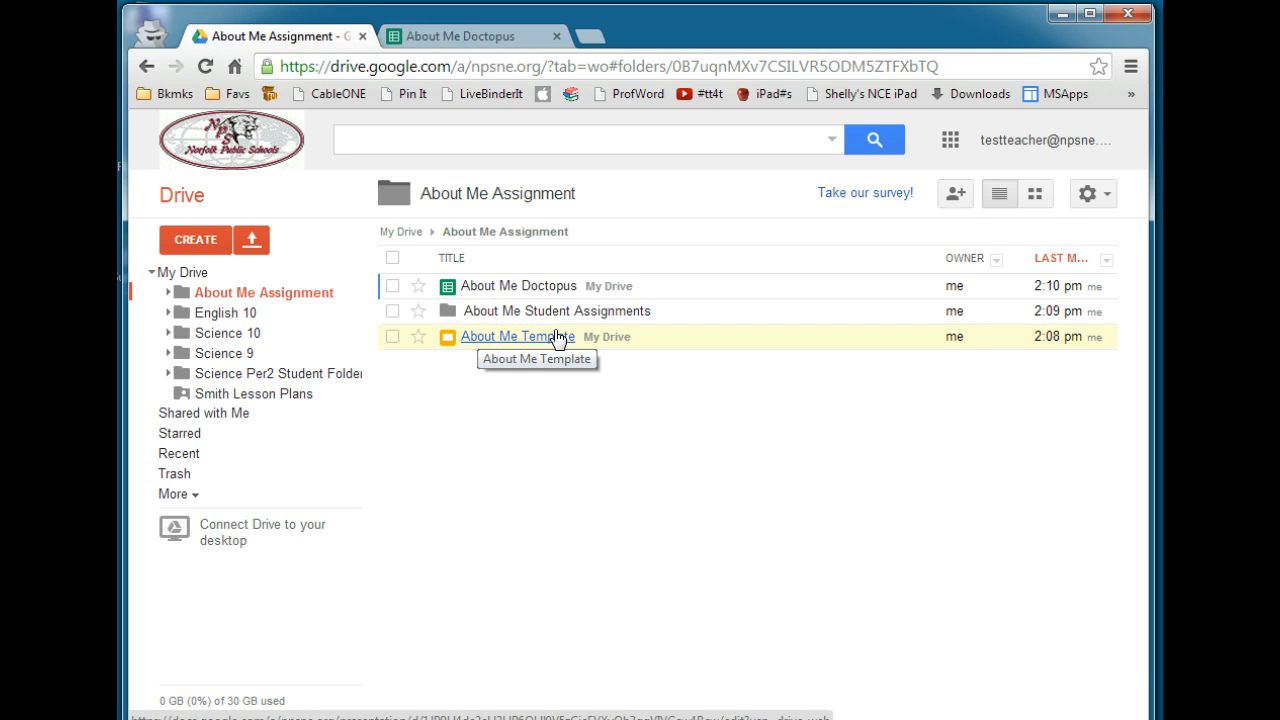
# Switch to the About Me Doctopus spreadsheet and search its script gallery for "doctopus"
pyautogui.click(508, 338)
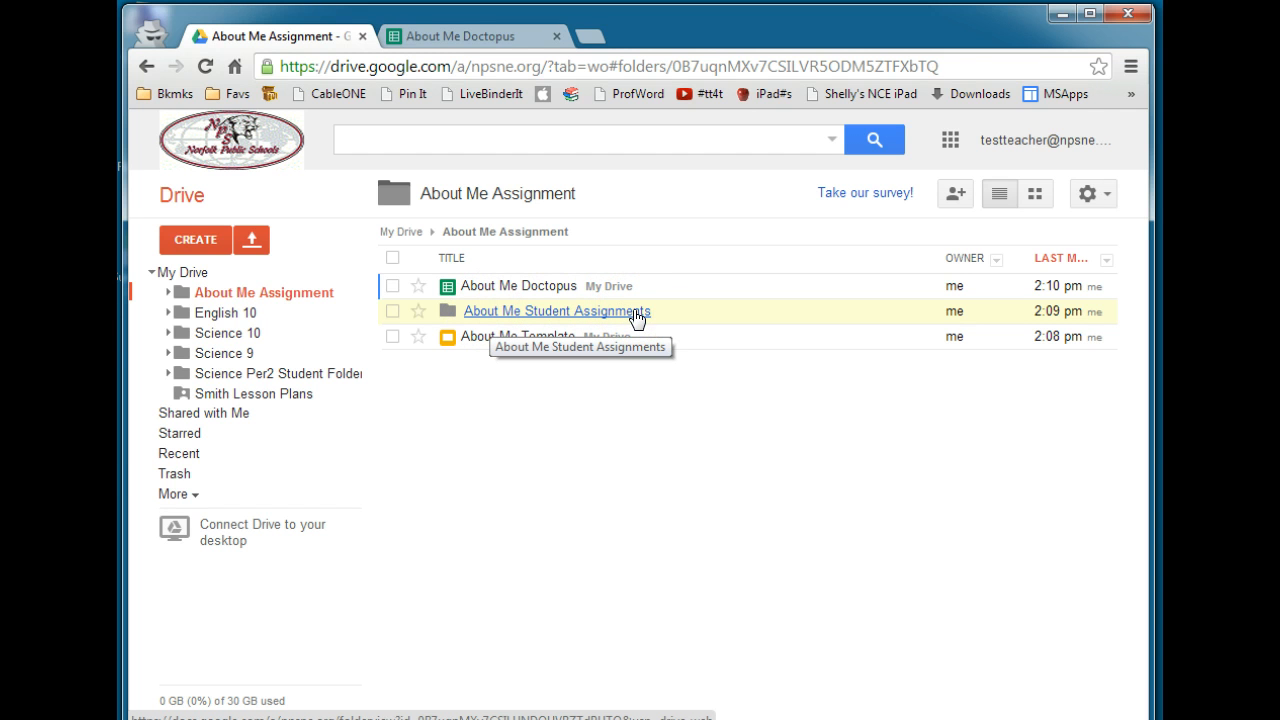
pyautogui.click(471, 38)
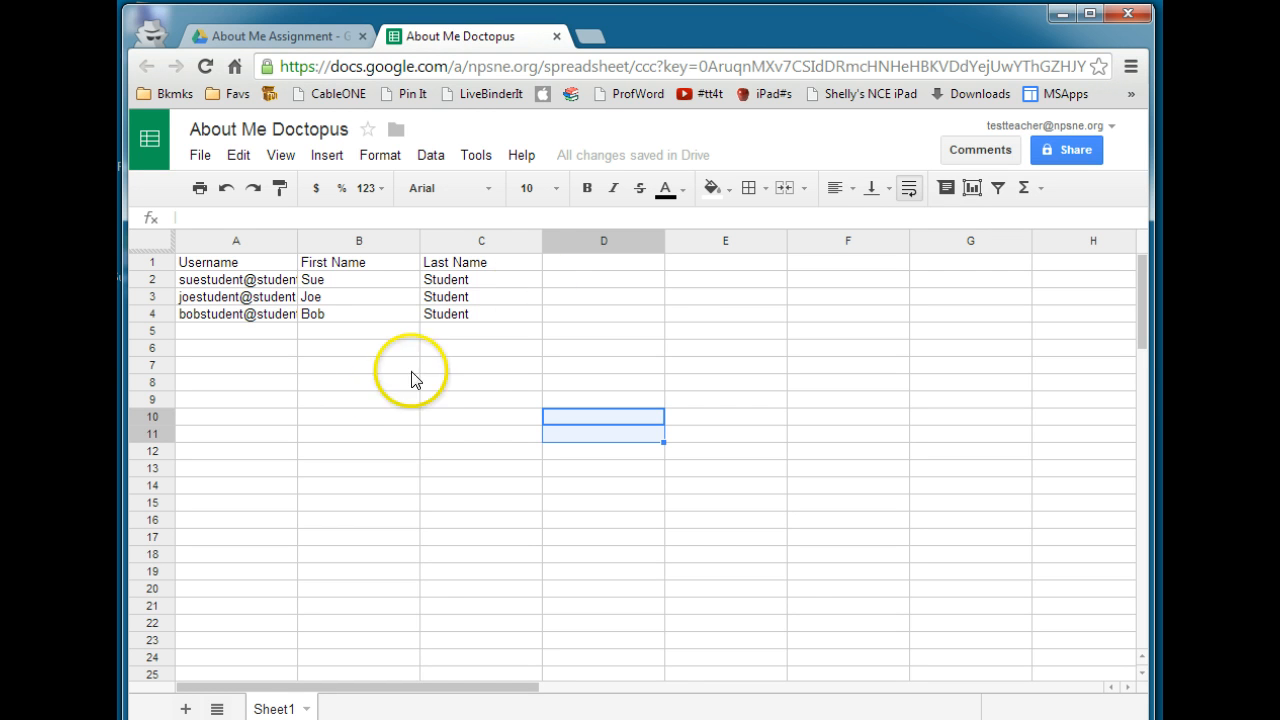
pyautogui.click(476, 156)
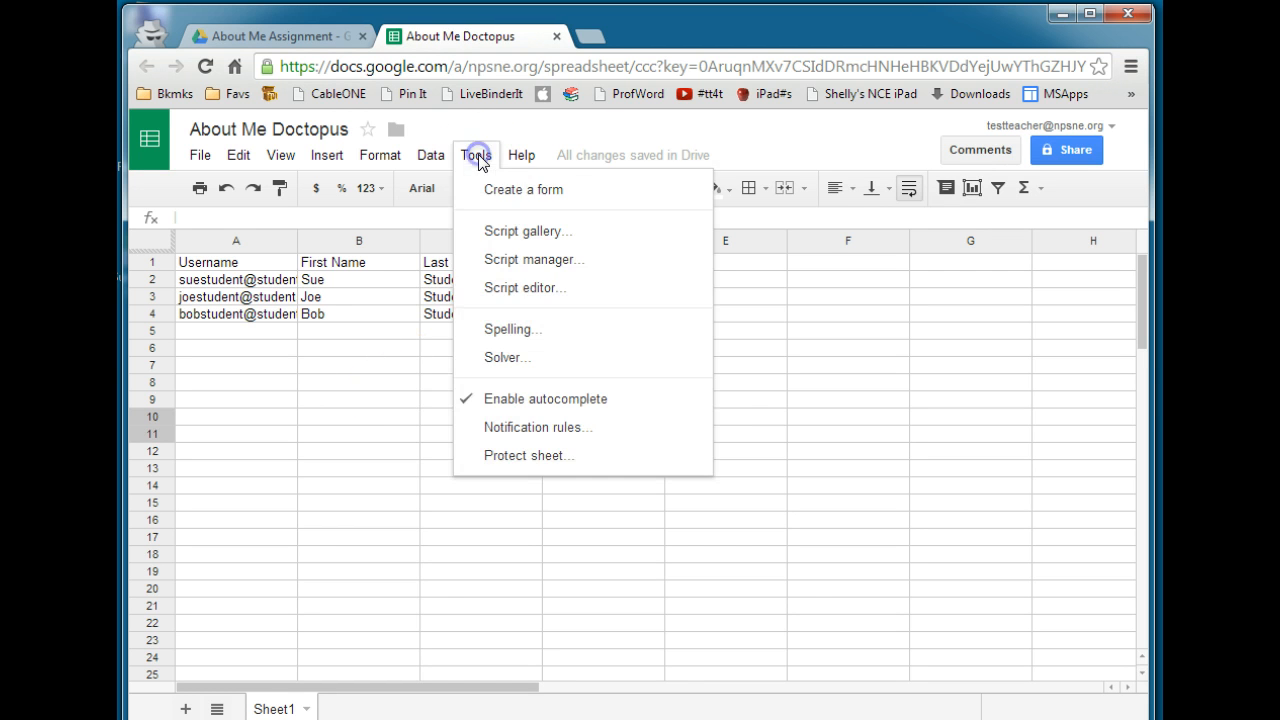
pyautogui.click(500, 231)
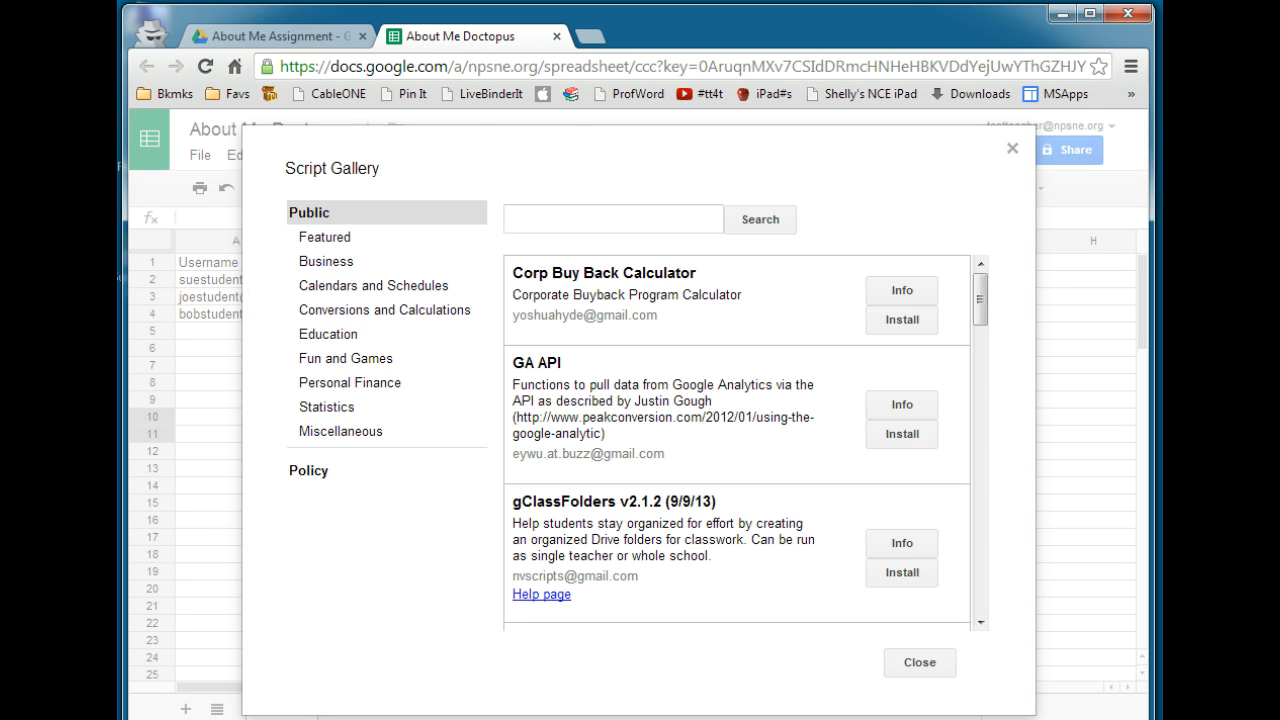
pyautogui.click(600, 219)
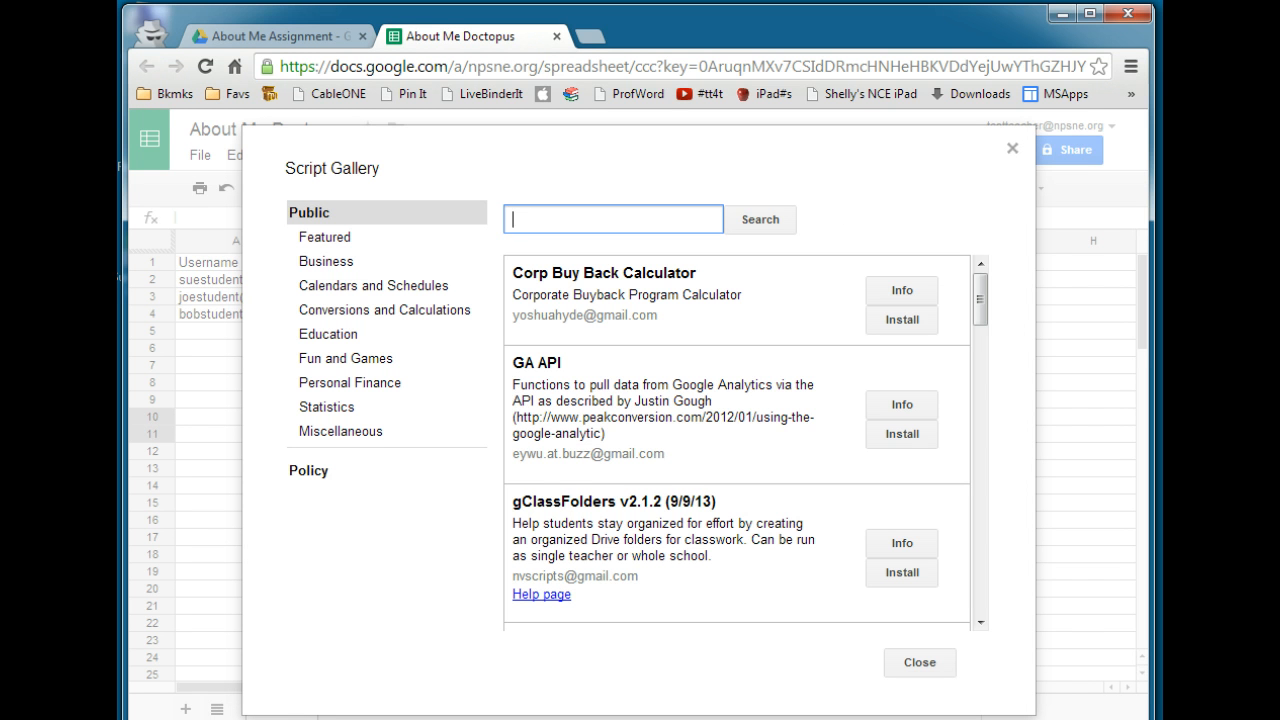
pyautogui.write('doctopus')
pyautogui.click(768, 222)
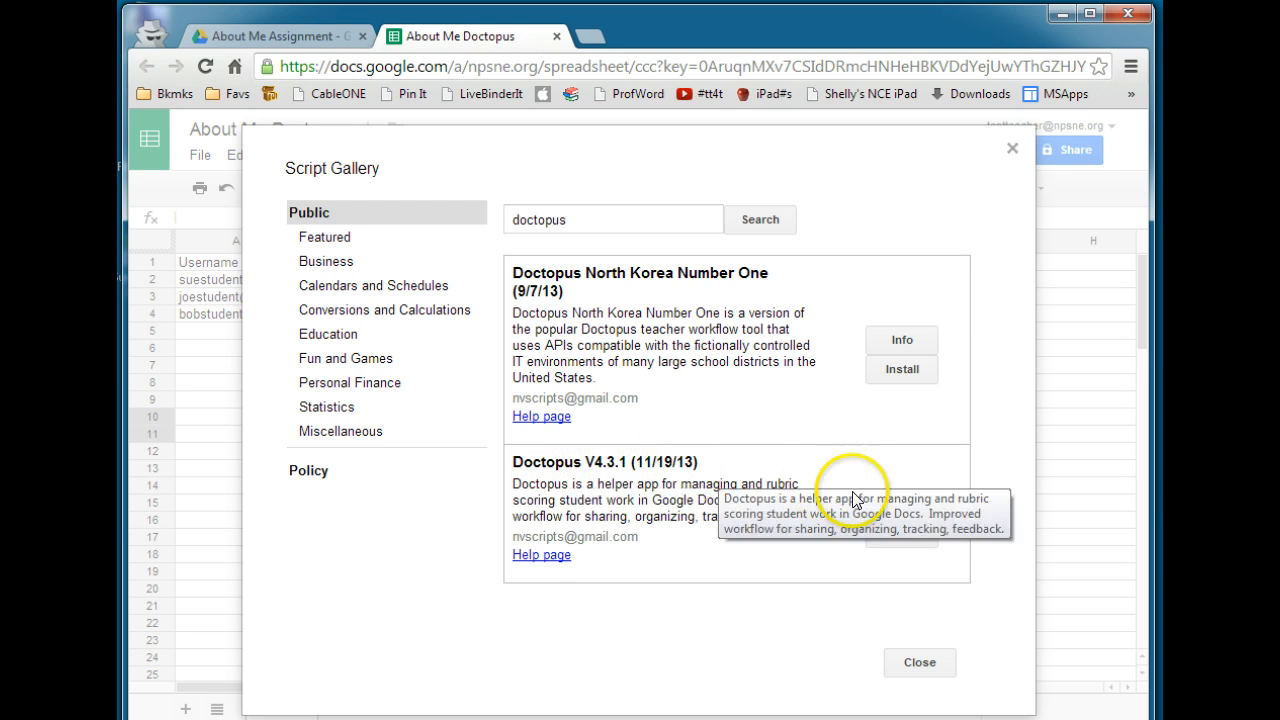
# Install the Doctopus V4.3.1 (11/19/13) script, grant it the requested account permissions, and close the script gallery
pyautogui.click(887, 538)
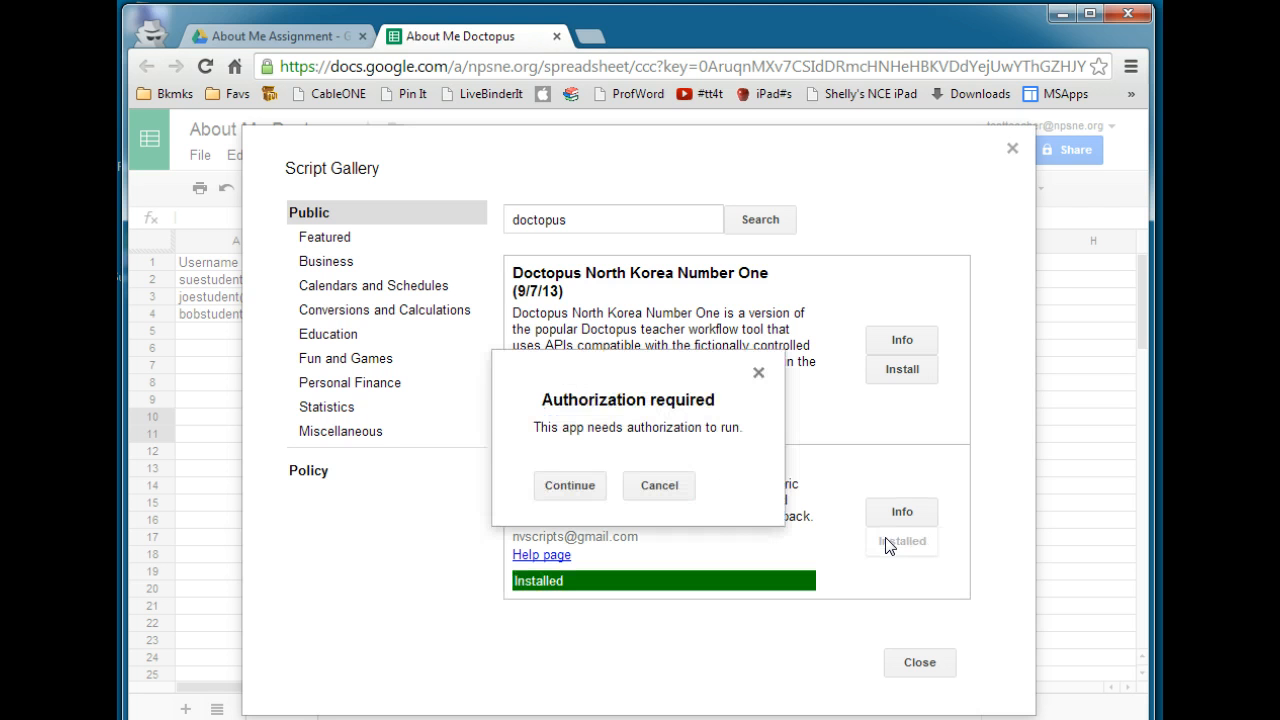
pyautogui.click(575, 488)
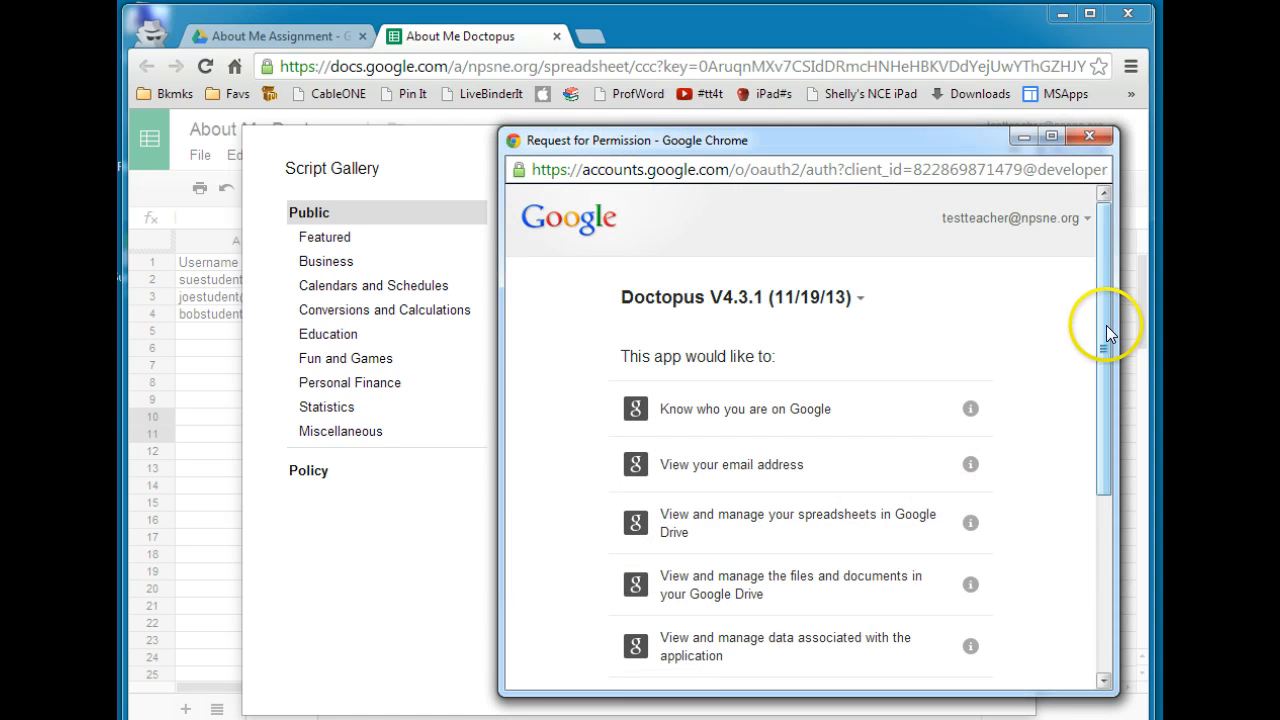
pyautogui.moveTo(1106, 325); pyautogui.dragTo(1108, 520)
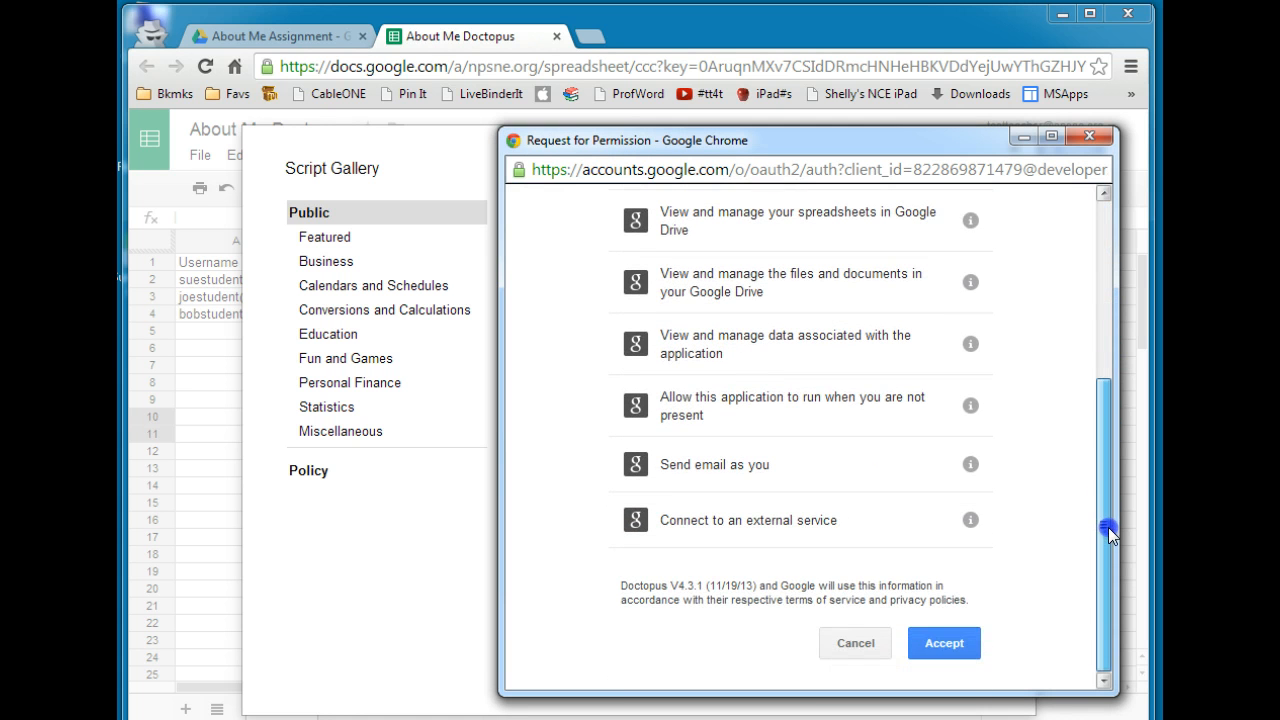
pyautogui.click(943, 645)
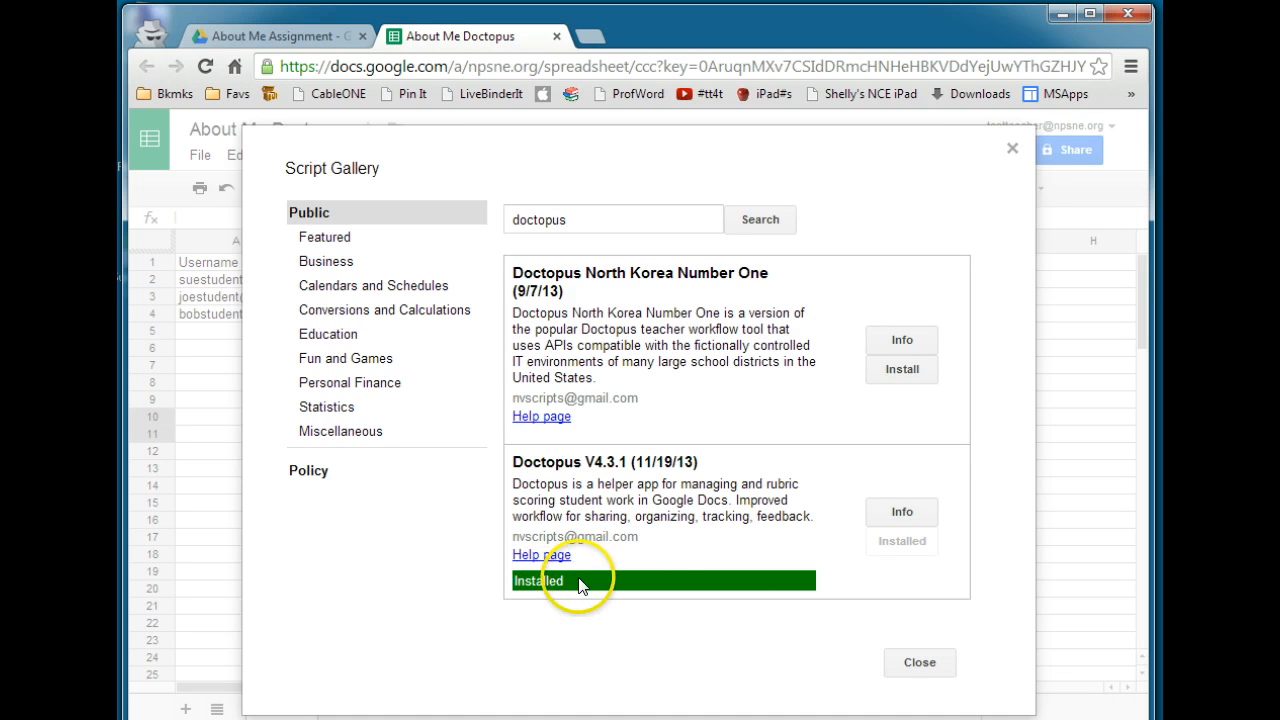
pyautogui.click(907, 660)
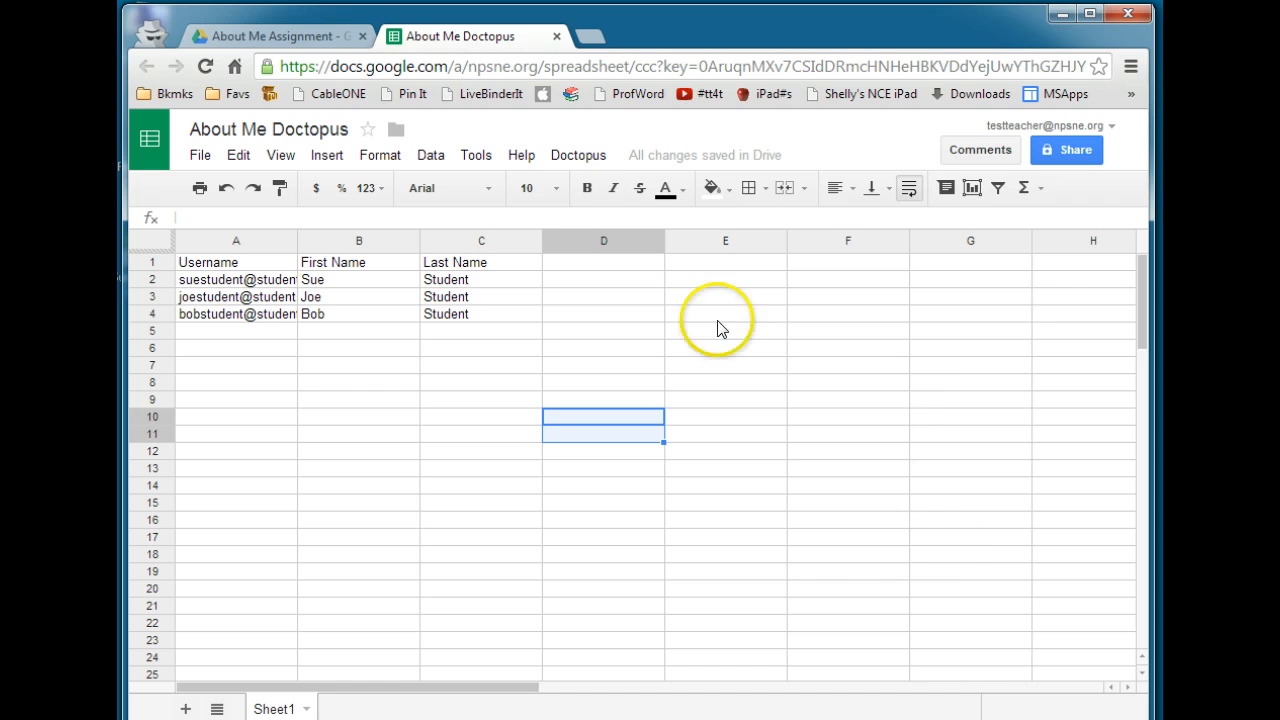
# Launch the Doctopus installation and set the desired Doc sharing arrangement to "individual - all the same"
pyautogui.click(585, 160)
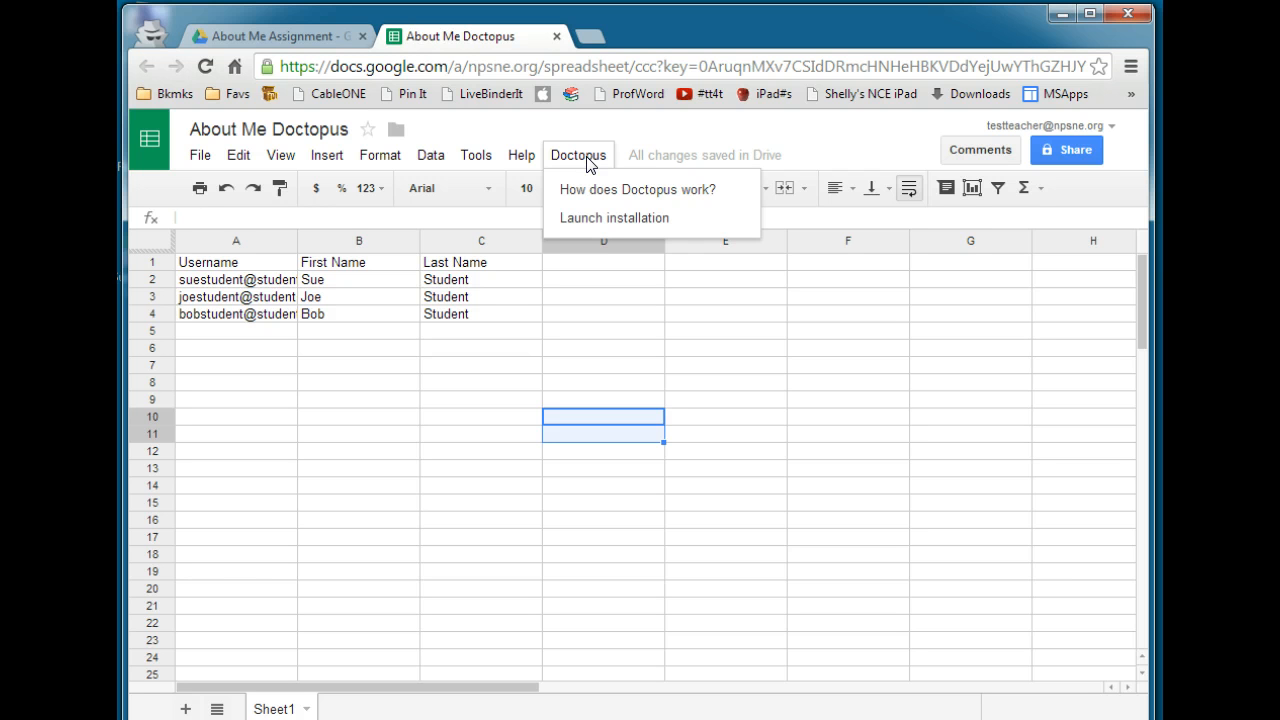
pyautogui.click(613, 220)
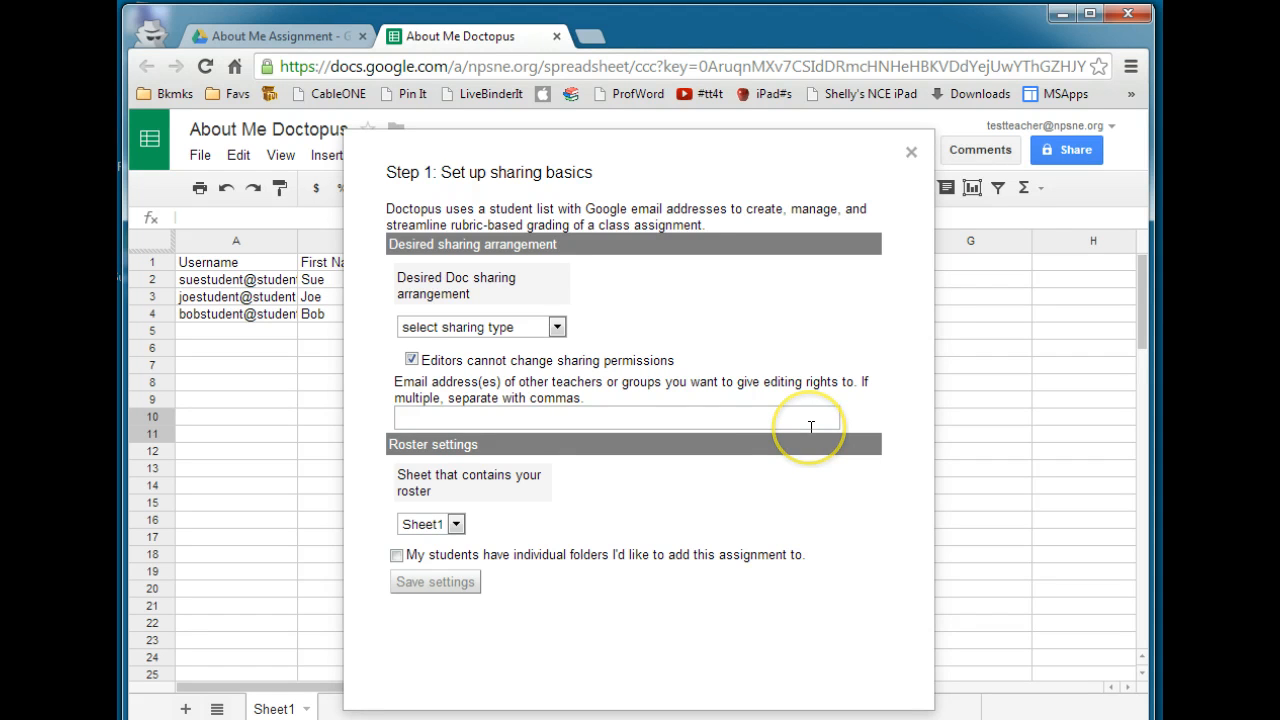
pyautogui.click(453, 328)
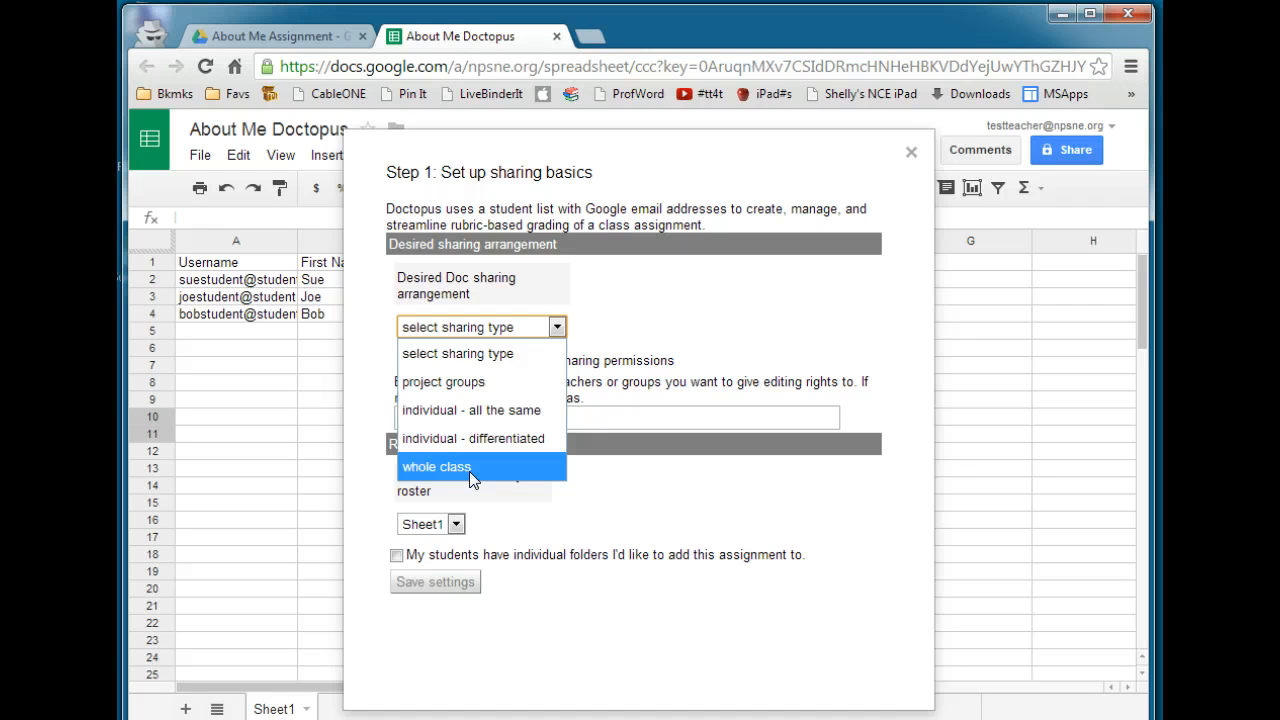
pyautogui.click(450, 412)
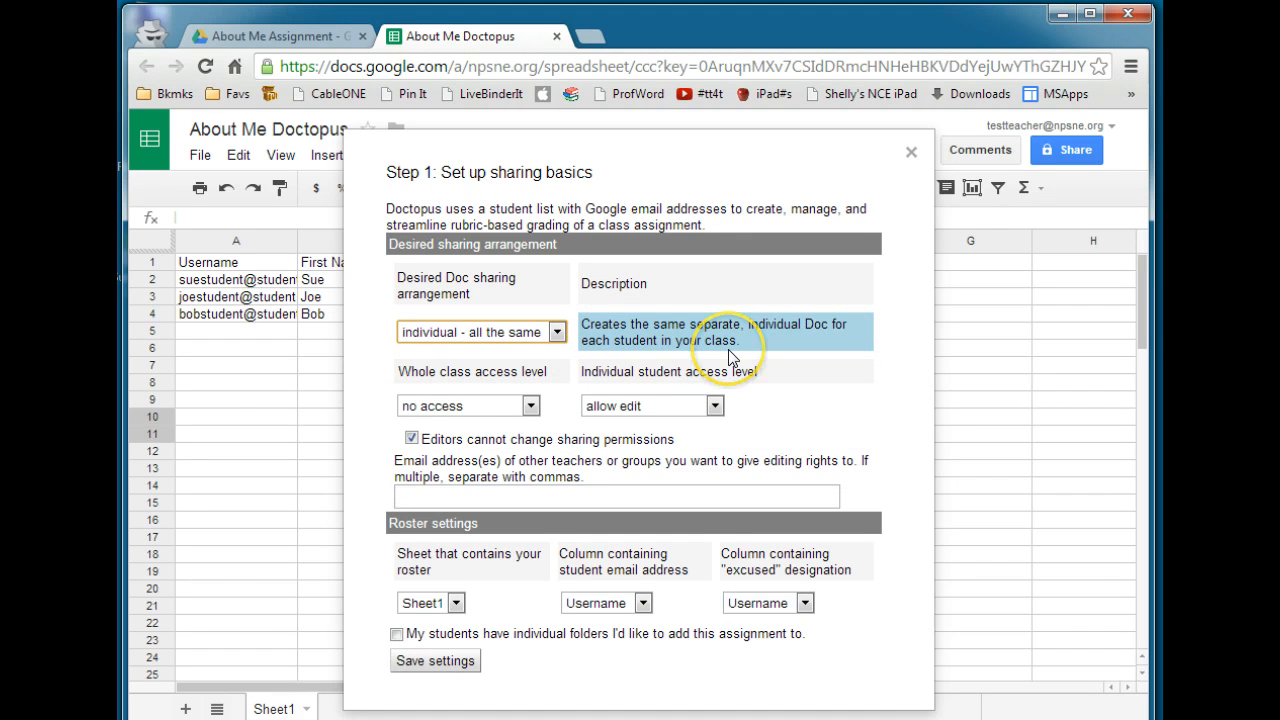
# Keep whole class access at "no access" and individual student access at "allow edit", and save the sharing settings without additional editors
pyautogui.click(485, 406)
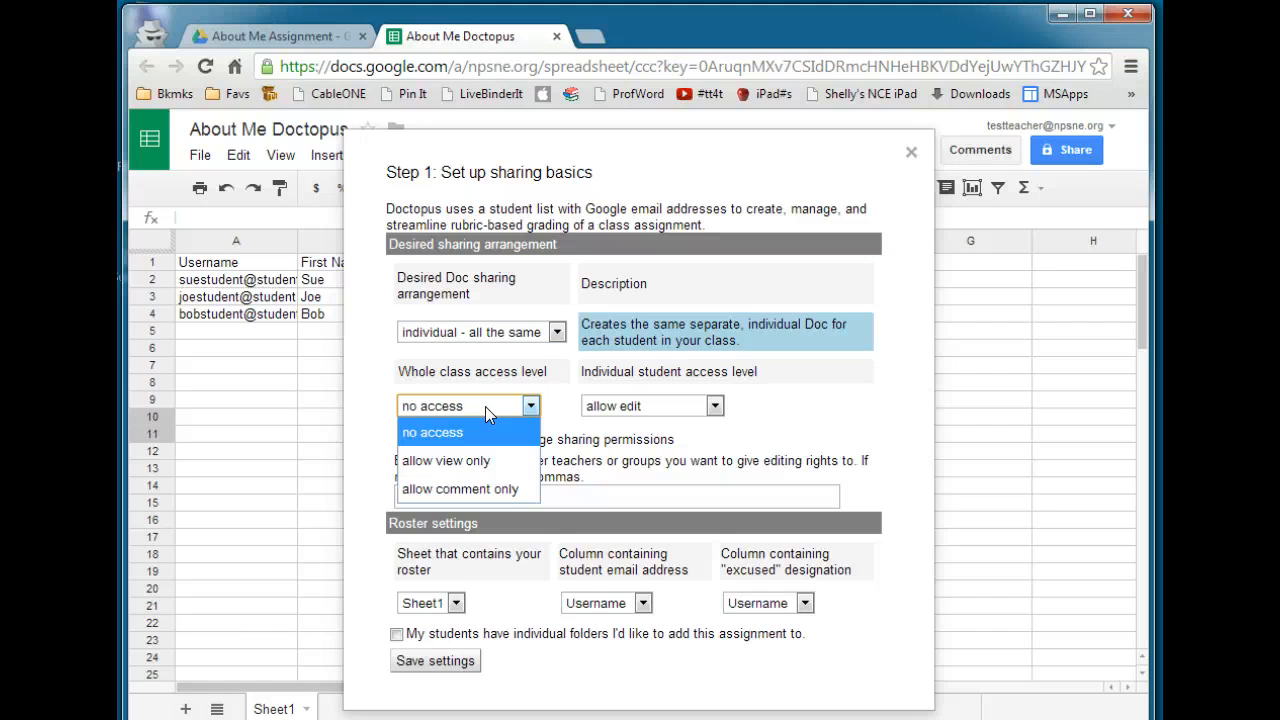
pyautogui.click(485, 406)
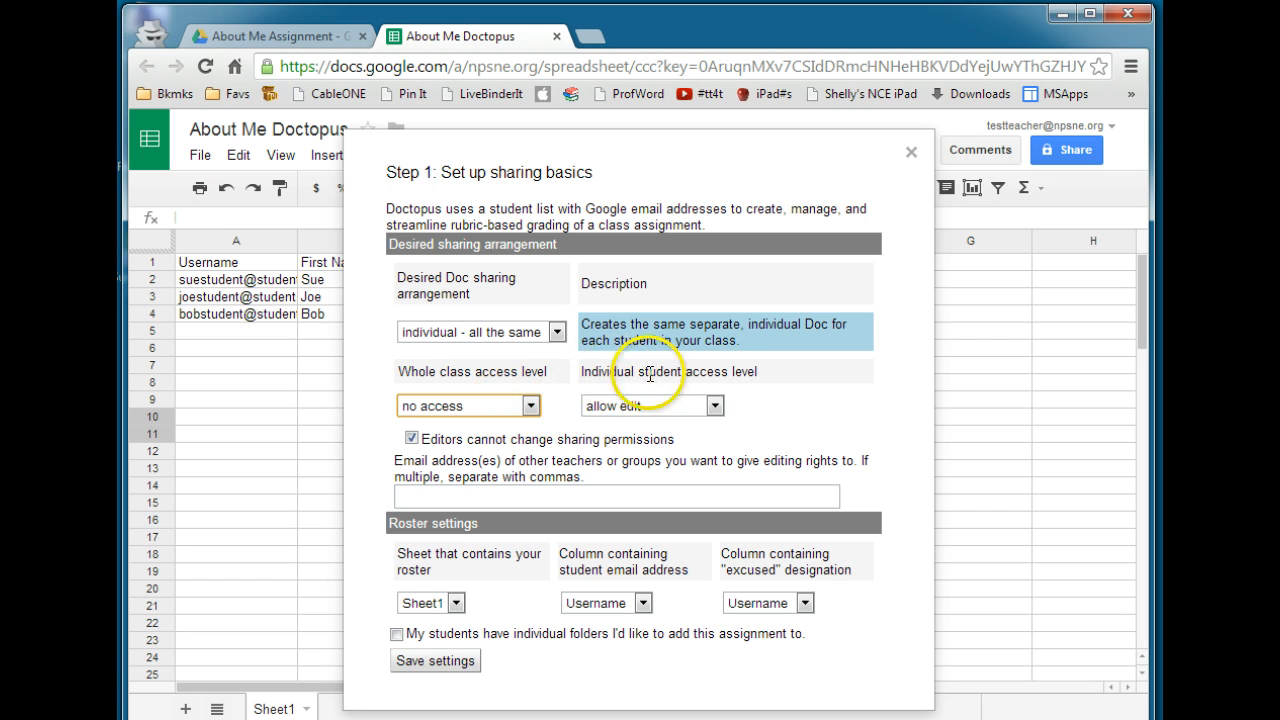
pyautogui.click(657, 412)
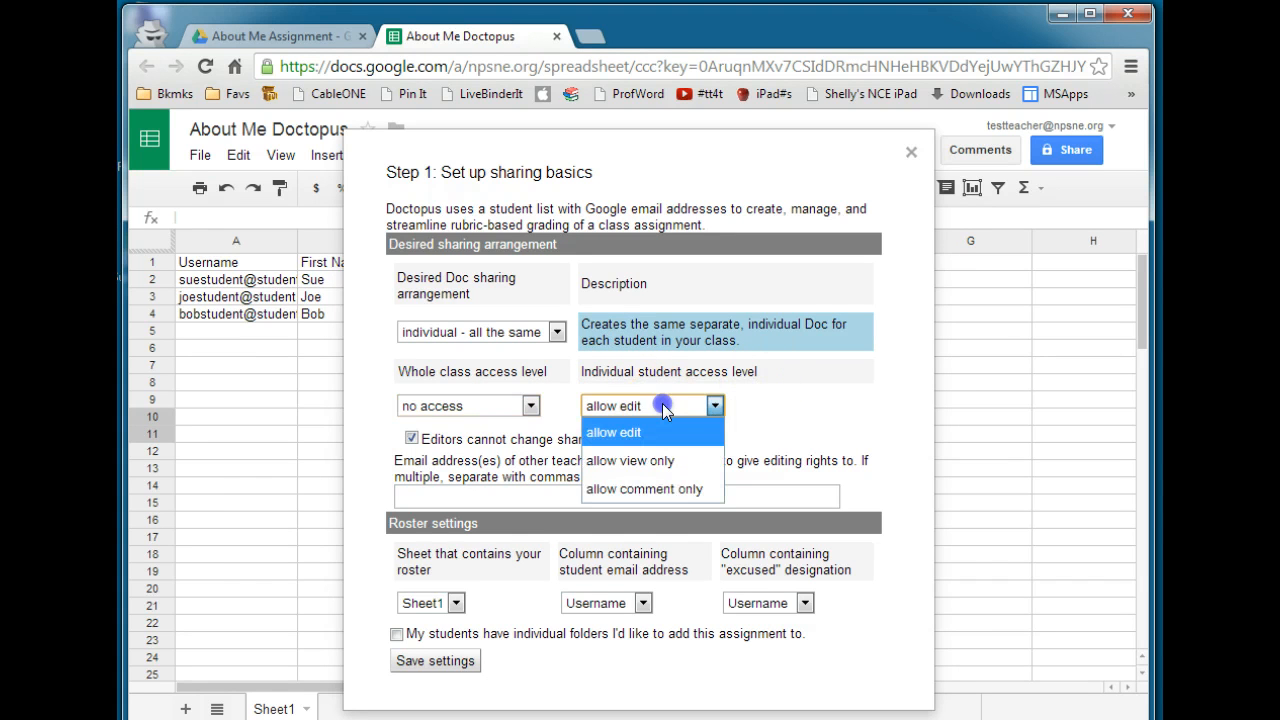
pyautogui.click(663, 412)
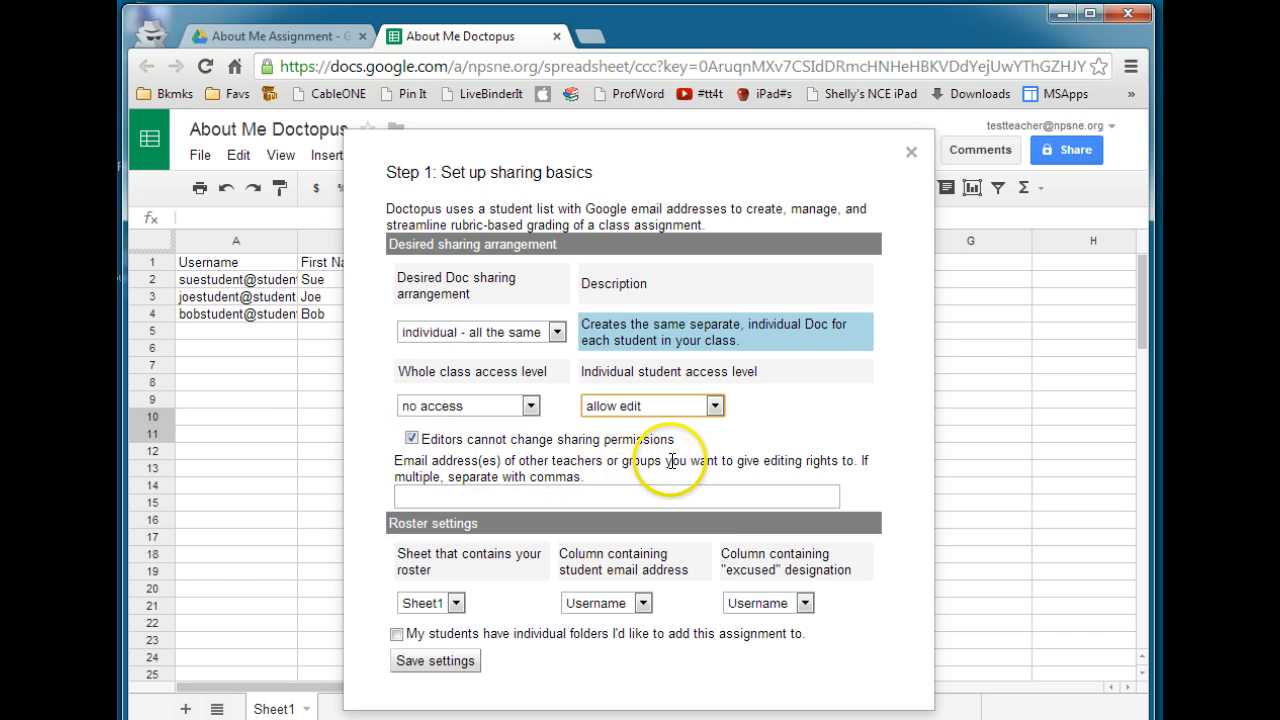
pyautogui.click(418, 494)
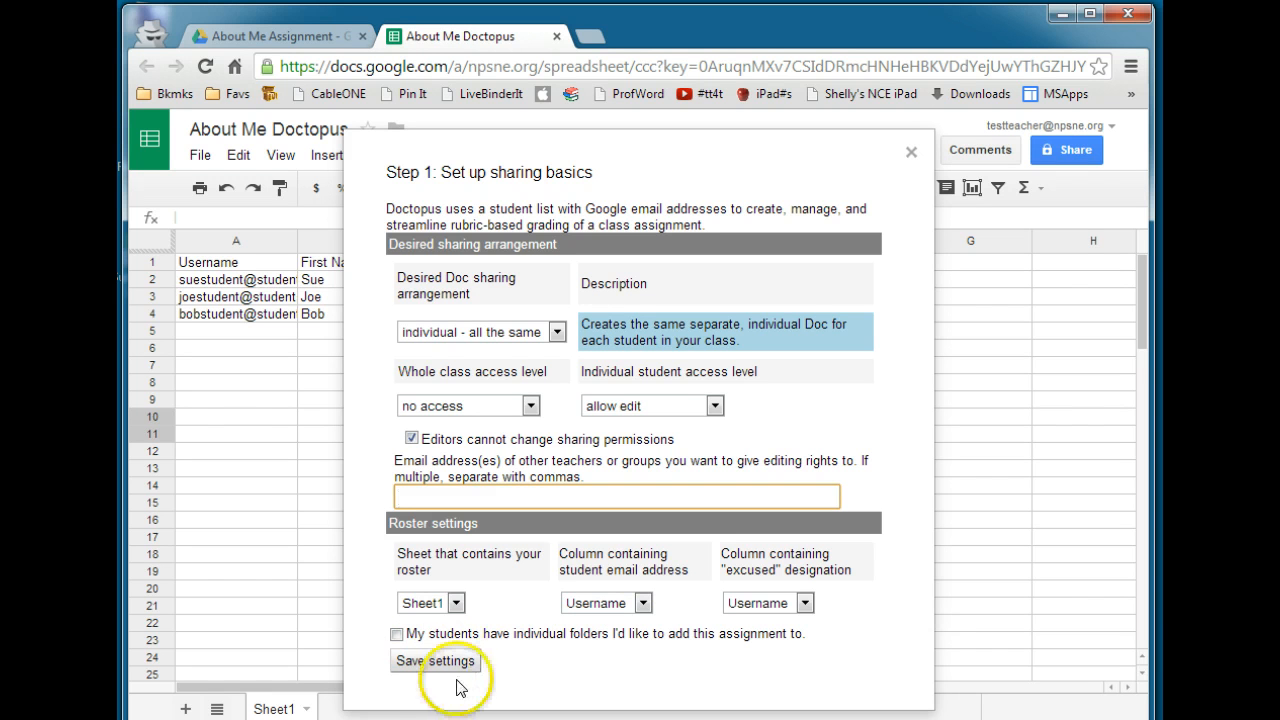
pyautogui.click(432, 662)
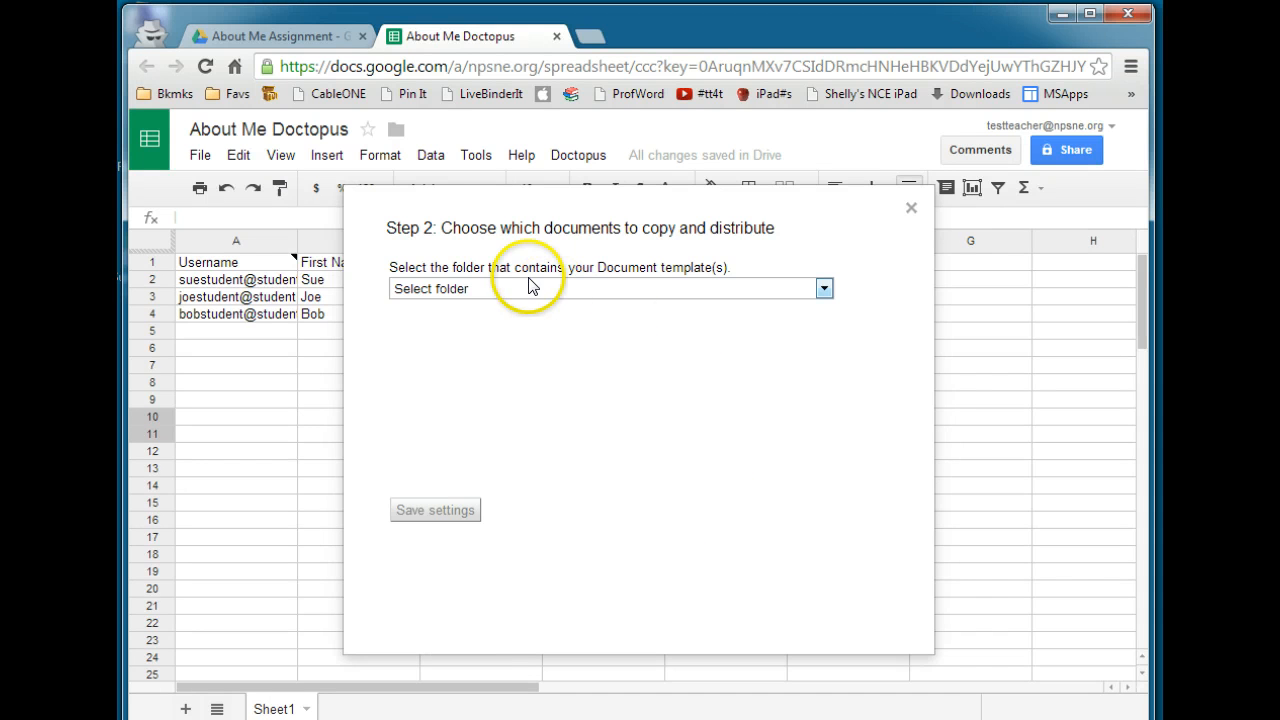
# Choose the About Me Assignment folder and its About Me Template presentation as the item to copy and share, and save the settings
pyautogui.click(240, 38)
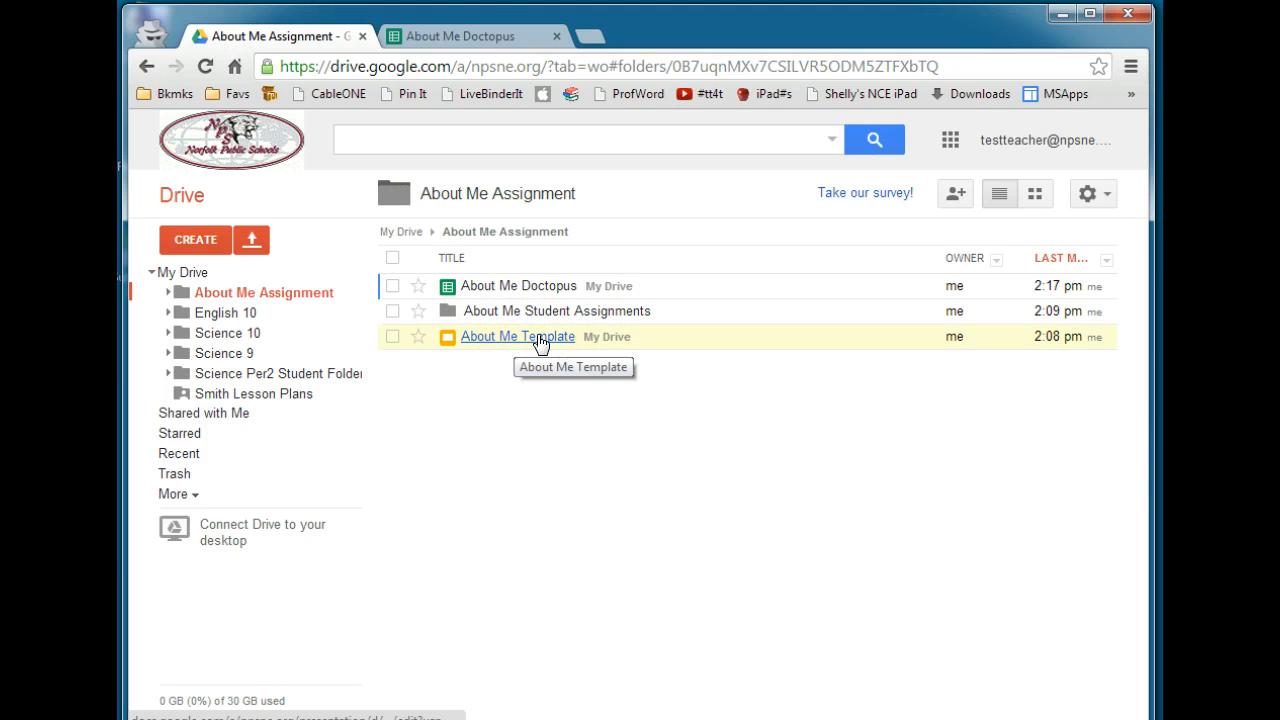
pyautogui.click(445, 36)
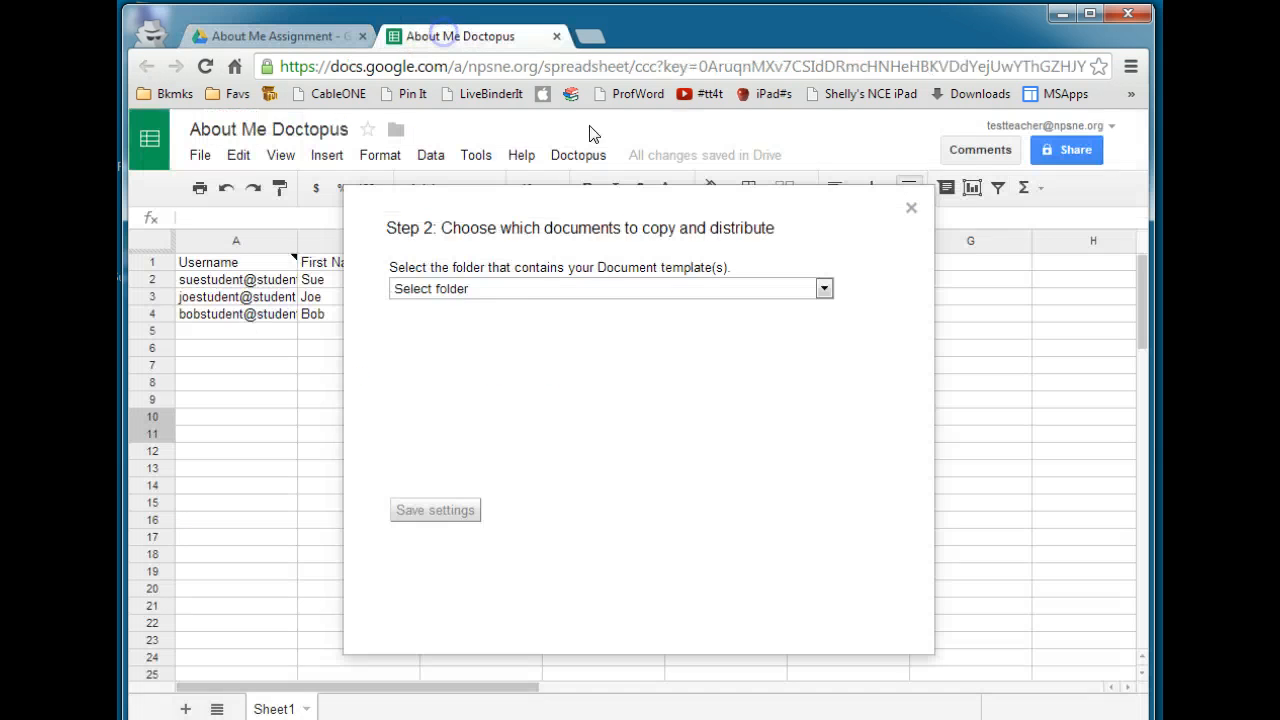
pyautogui.click(577, 290)
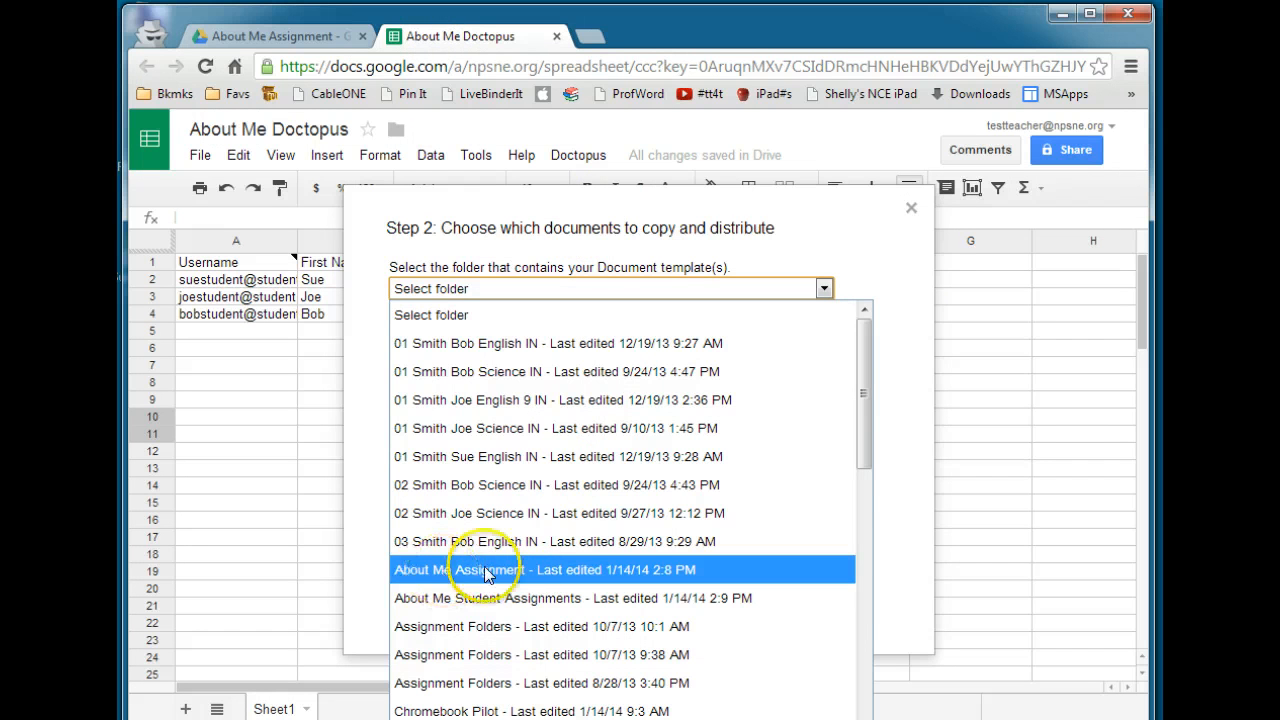
pyautogui.click(528, 569)
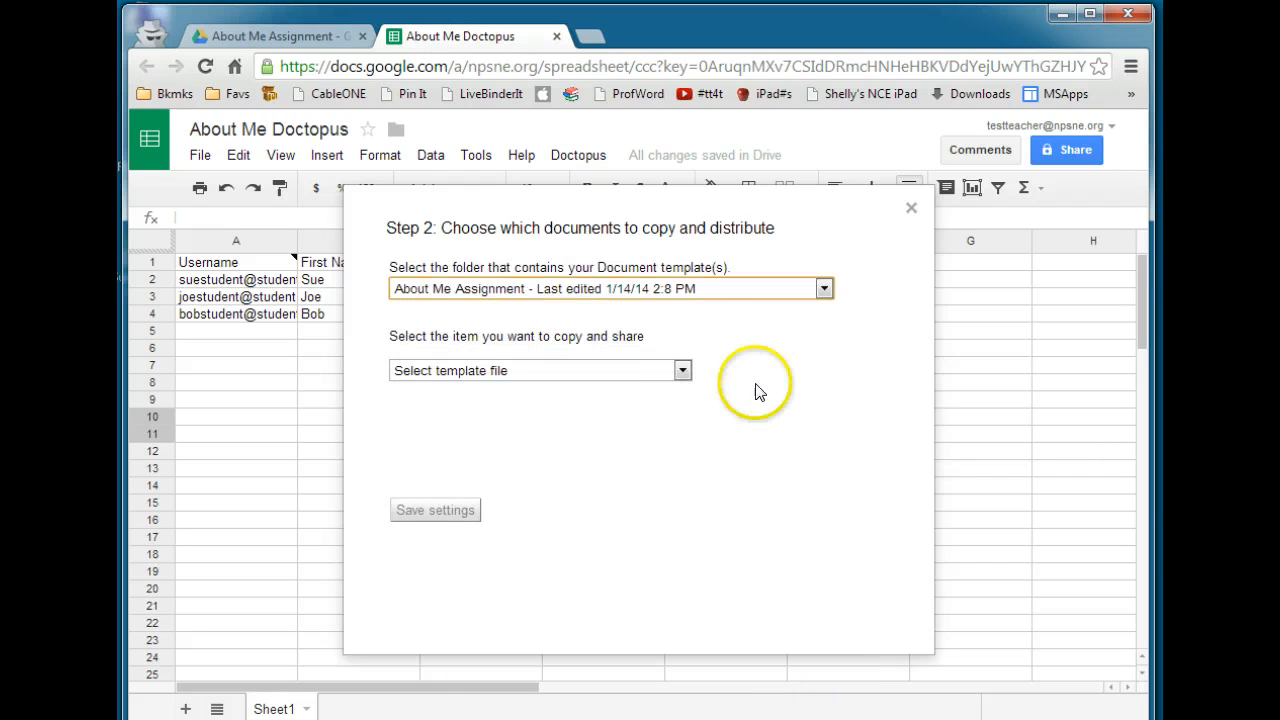
pyautogui.click(590, 372)
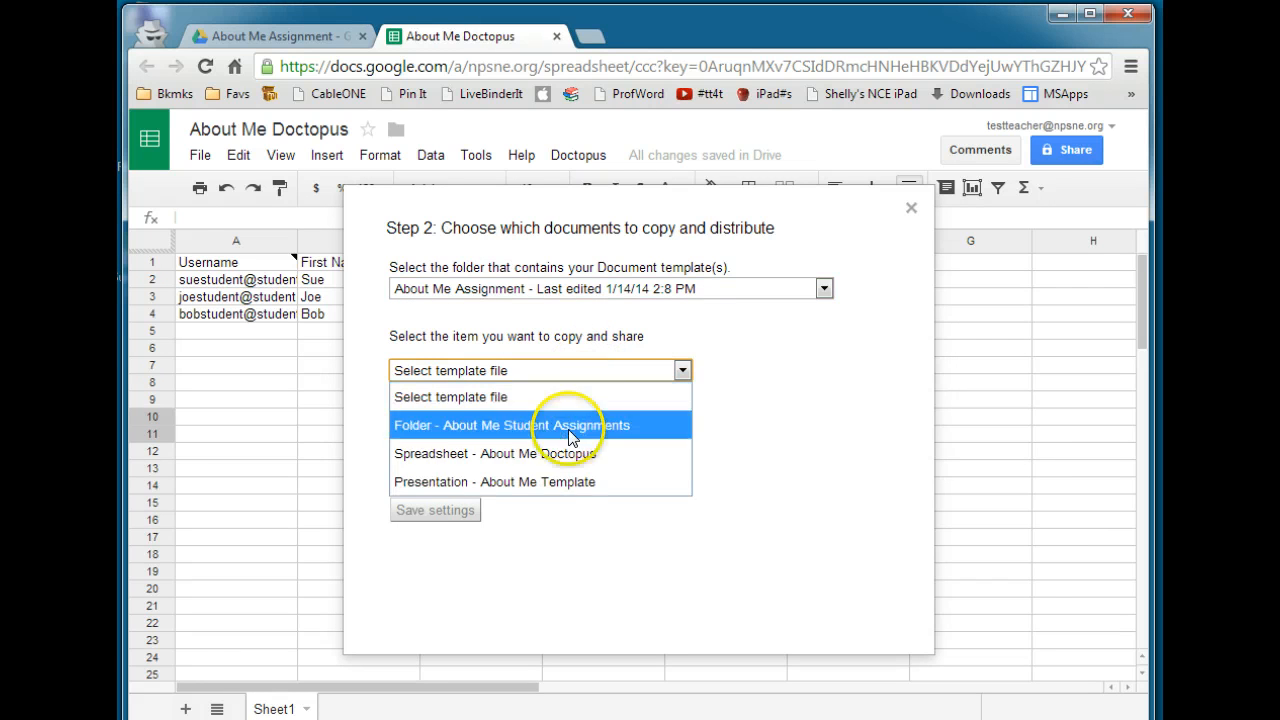
pyautogui.click(446, 484)
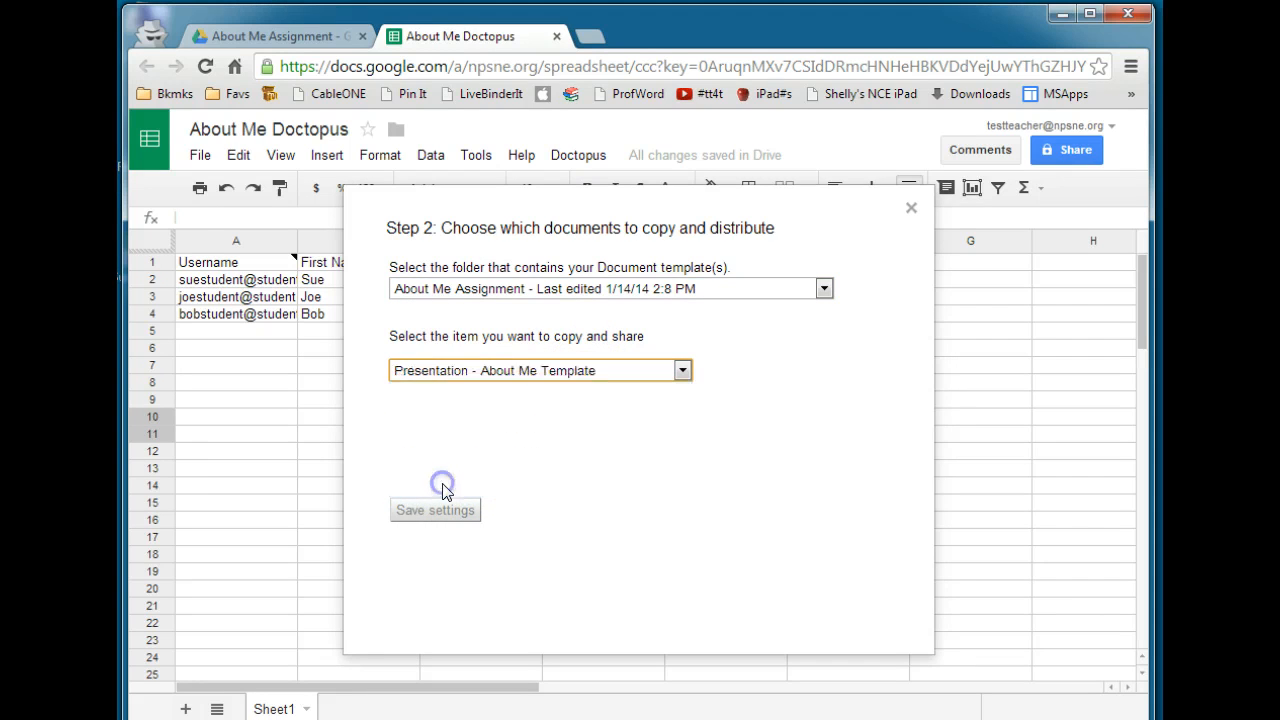
pyautogui.click(428, 510)
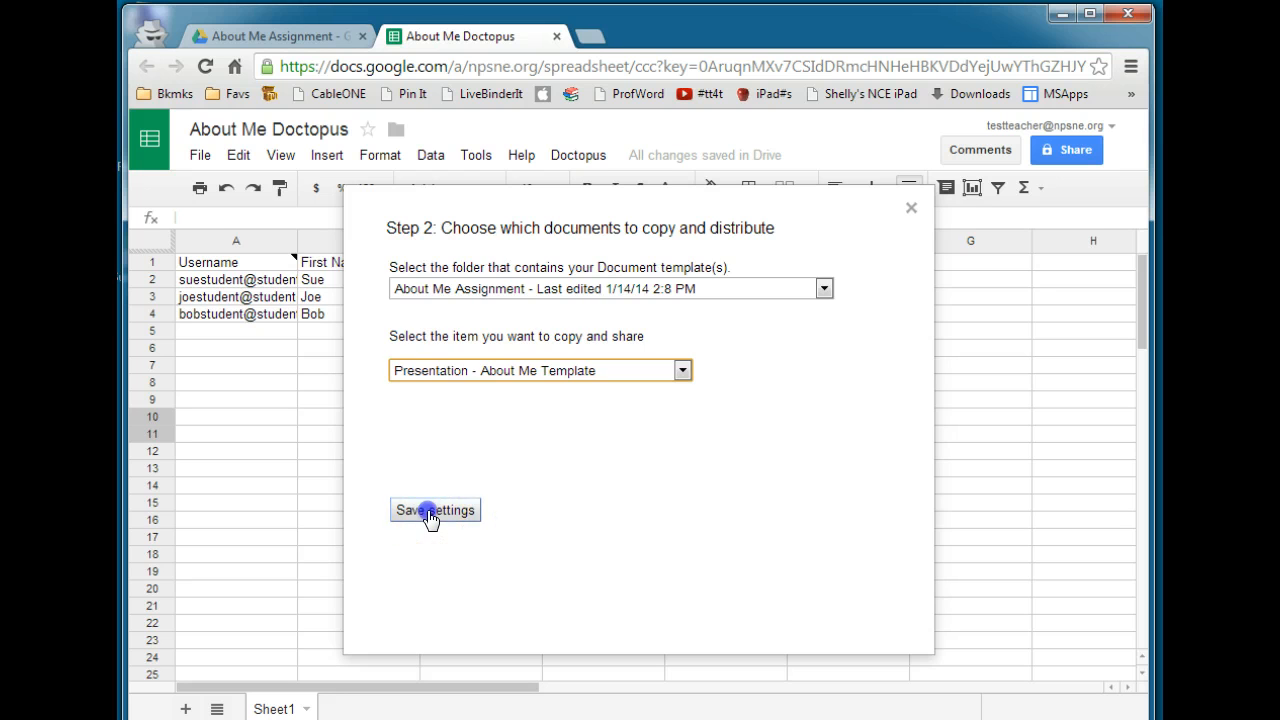
pyautogui.click(816, 490)
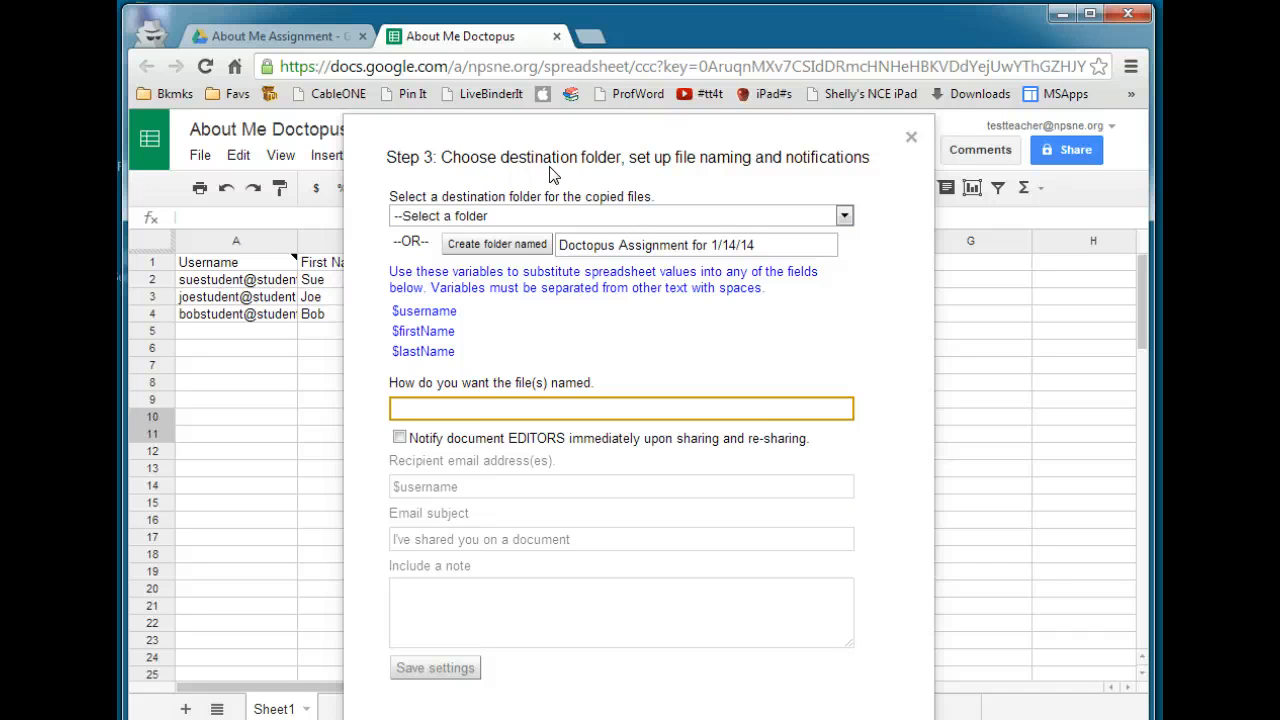
# Set the destination folder for the copied files to About Me Student Assignments
pyautogui.click(581, 218)
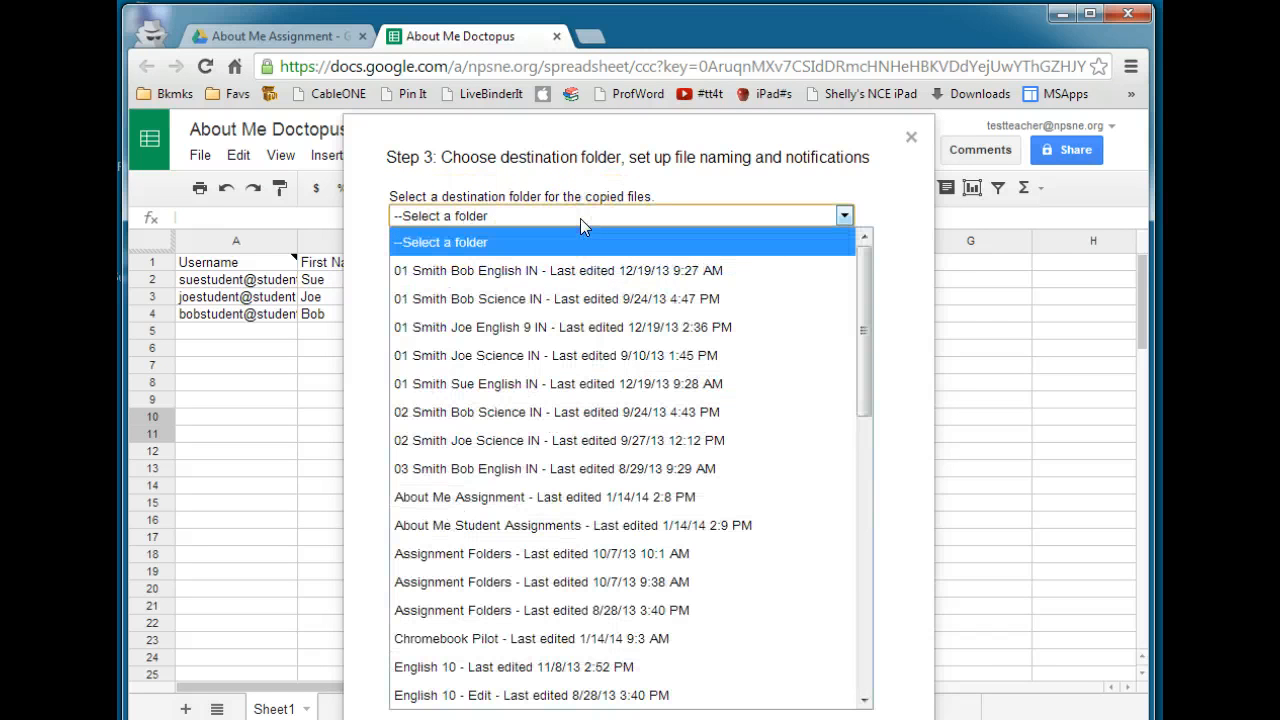
pyautogui.click(592, 228)
pyautogui.click(246, 38)
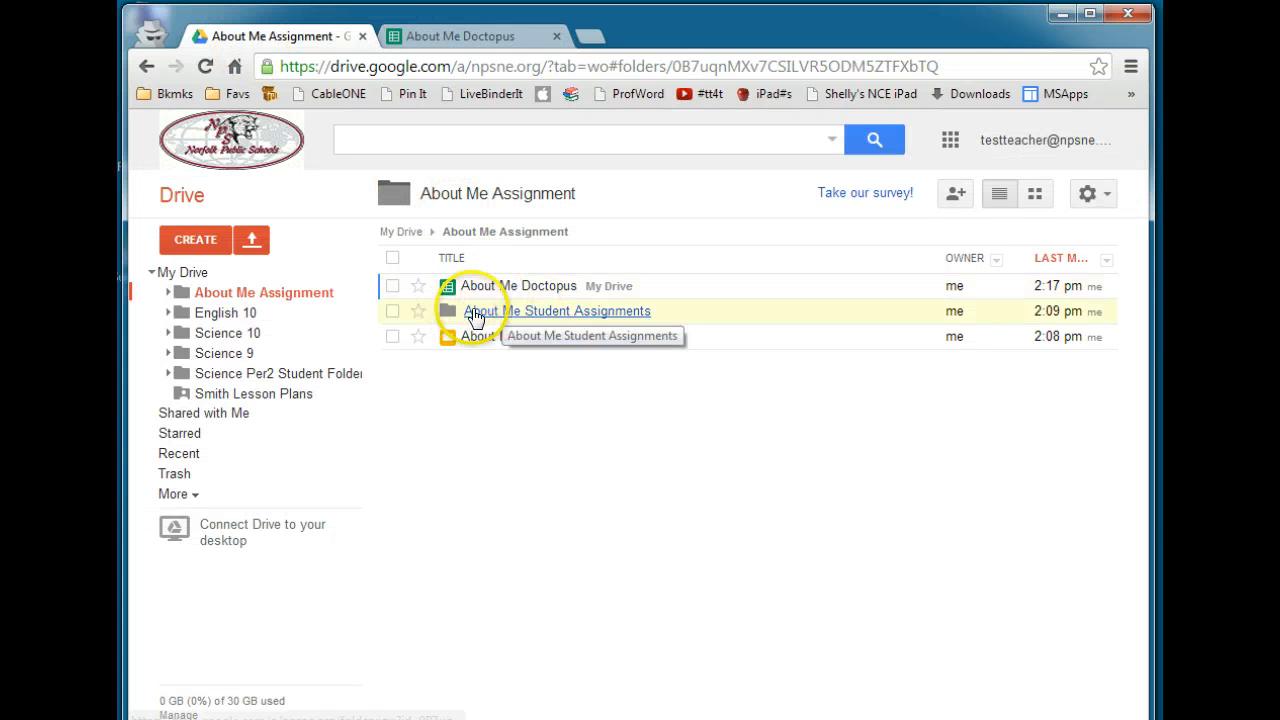
pyautogui.click(500, 36)
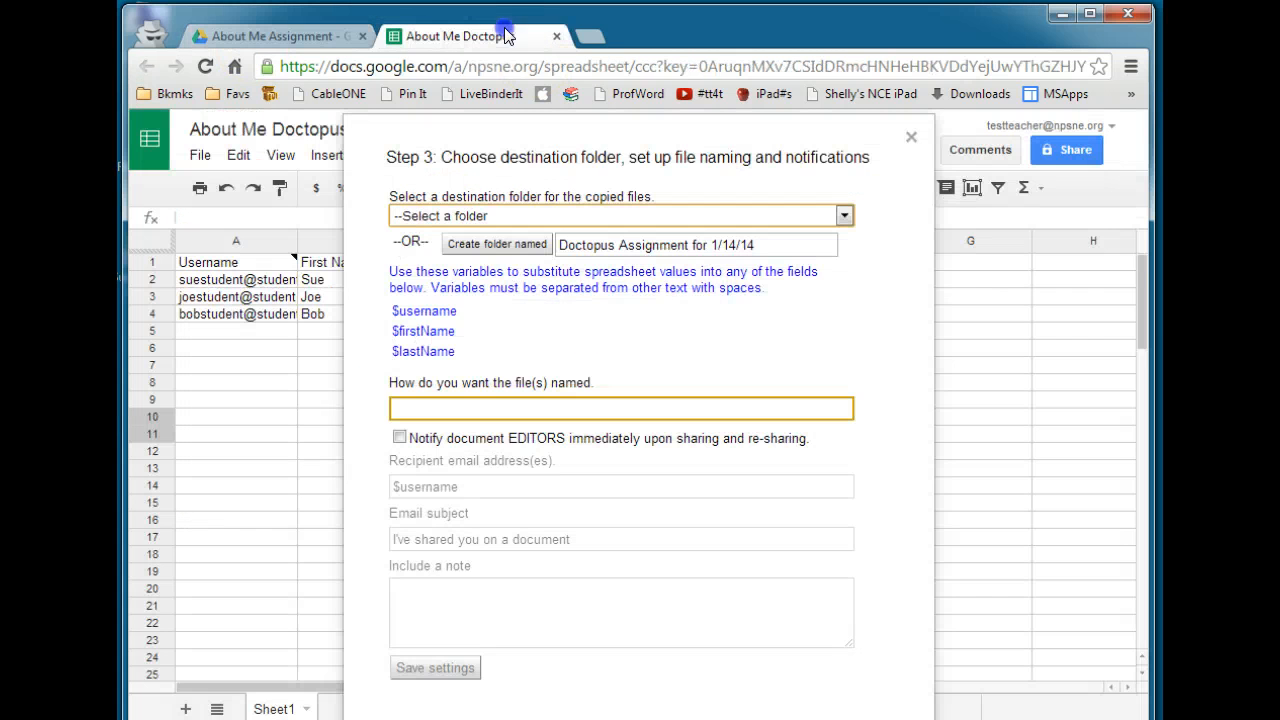
pyautogui.click(603, 218)
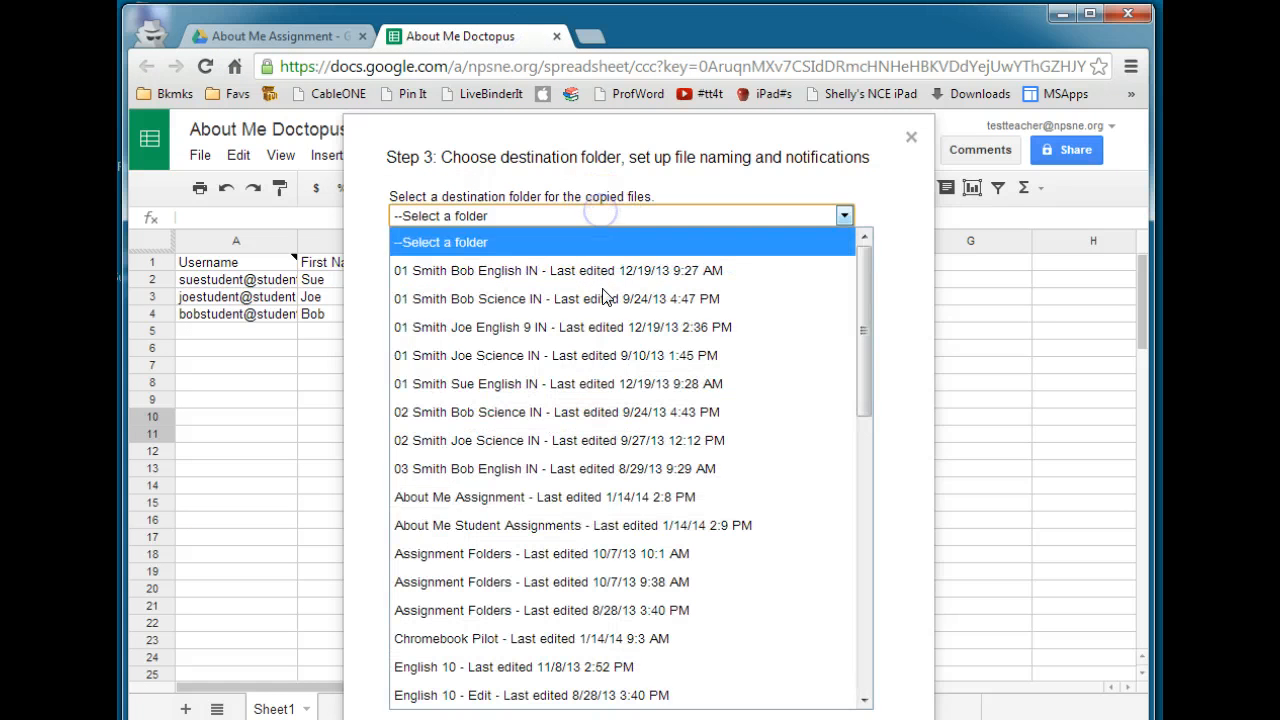
pyautogui.click(595, 525)
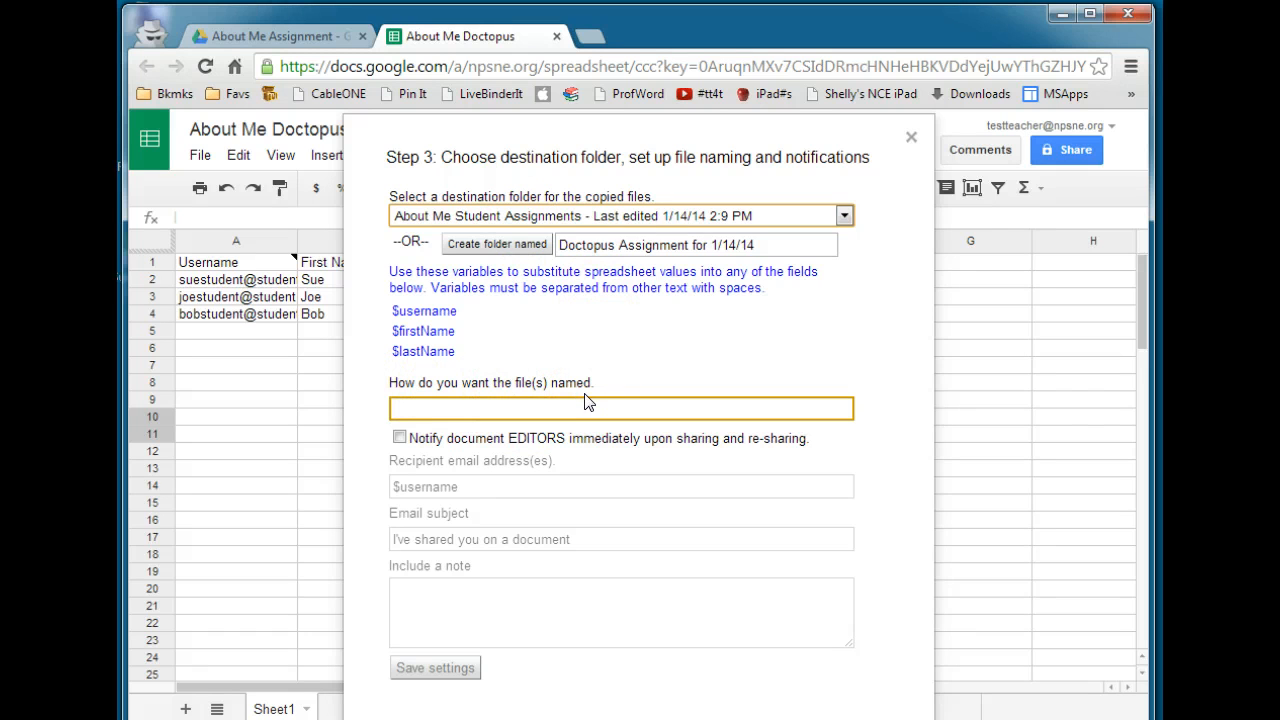
# Set the naming pattern for the copied files to "$lastName $firstName About Me"
pyautogui.click(451, 351)
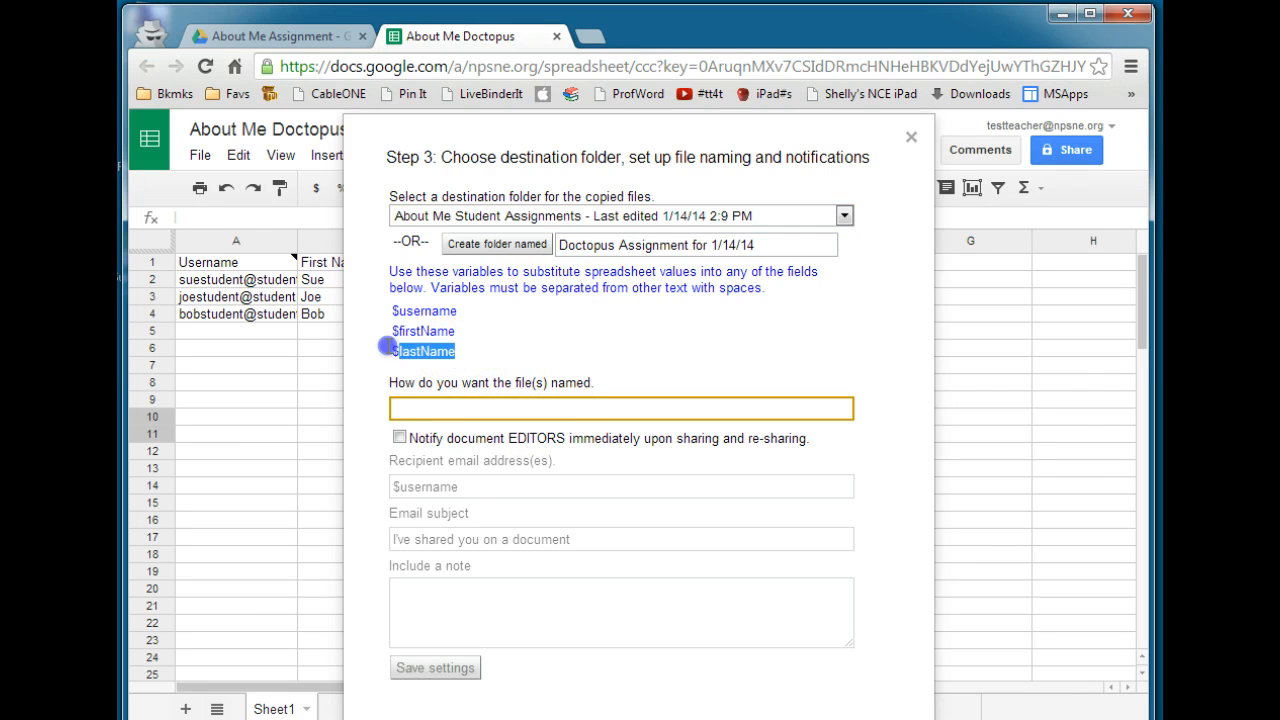
pyautogui.moveTo(386, 346); pyautogui.dragTo(393, 357)
pyautogui.click(438, 408)
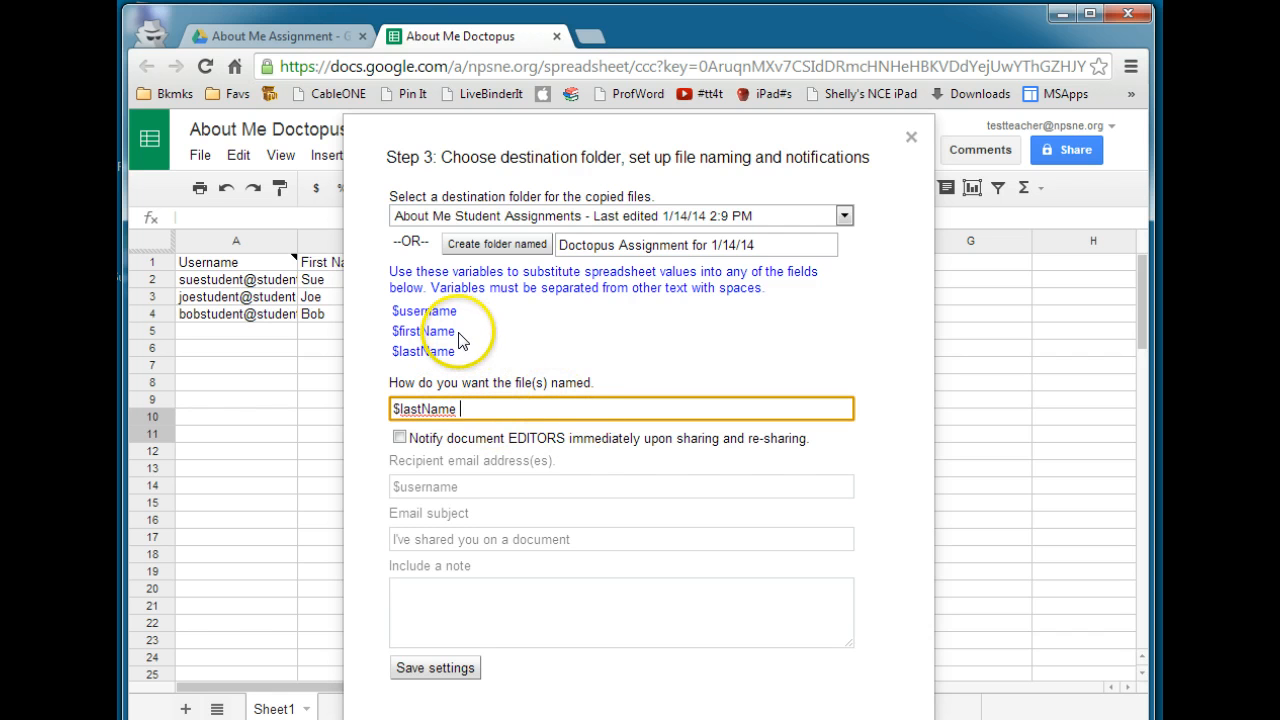
pyautogui.moveTo(462, 331); pyautogui.dragTo(430, 327)
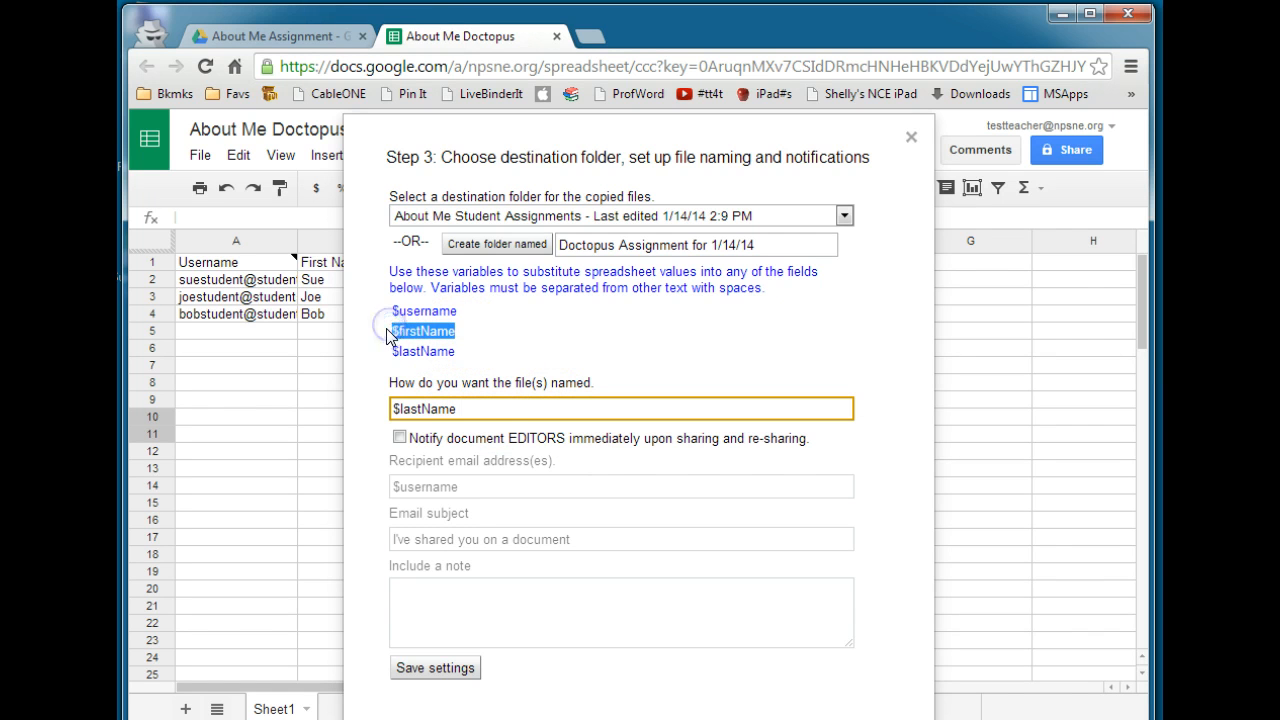
pyautogui.click(475, 402)
pyautogui.write('$firstName')
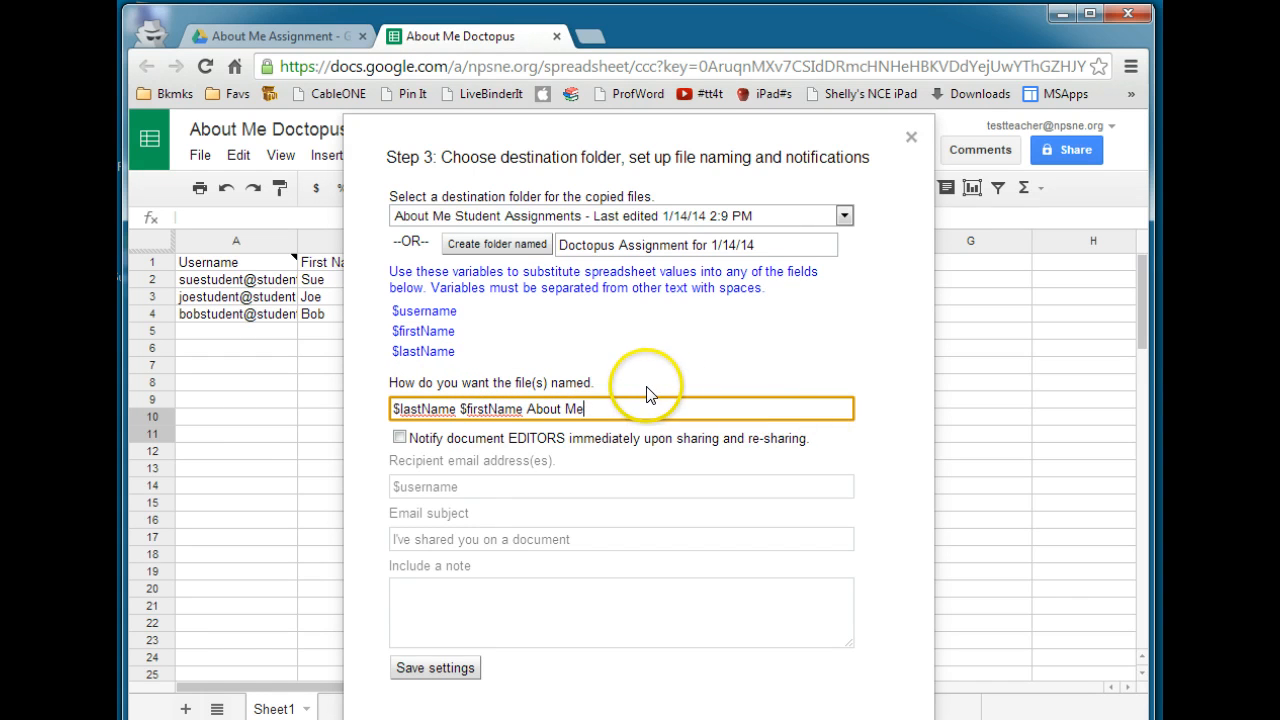
# Keep editor notifications off, save the naming settings, and run the copy and share of the assignment
pyautogui.click(400, 439)
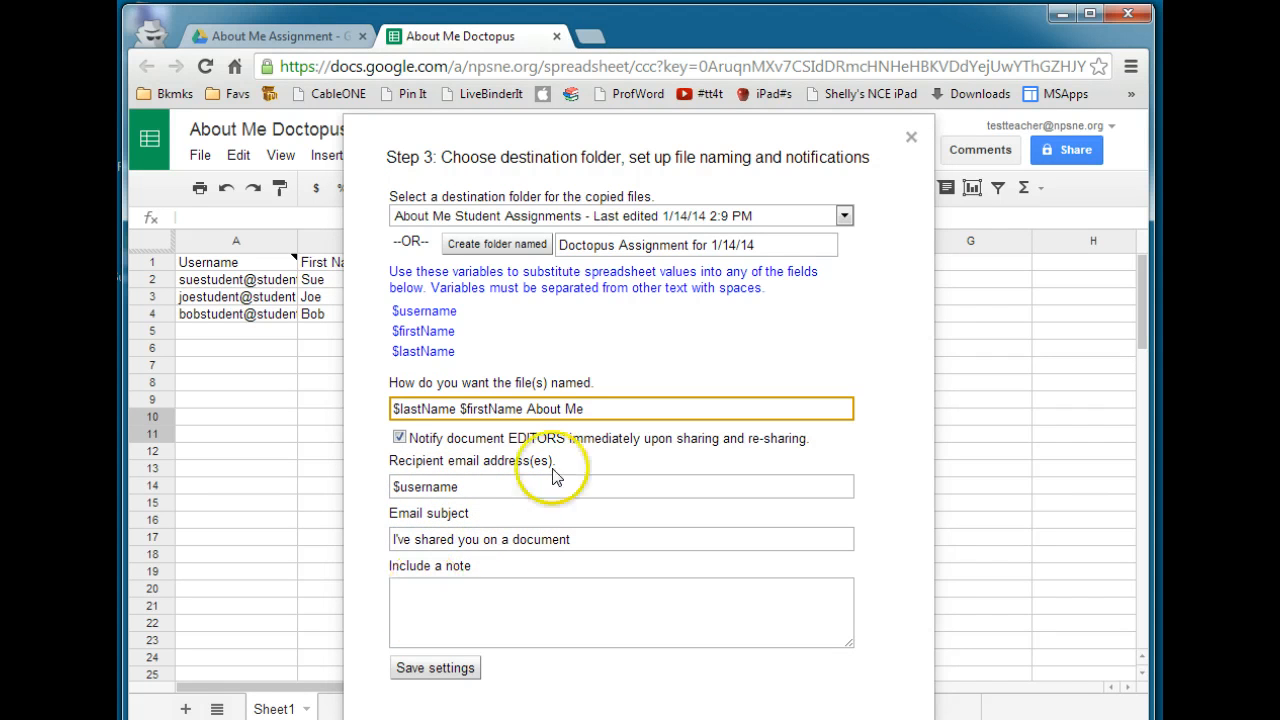
pyautogui.click(400, 439)
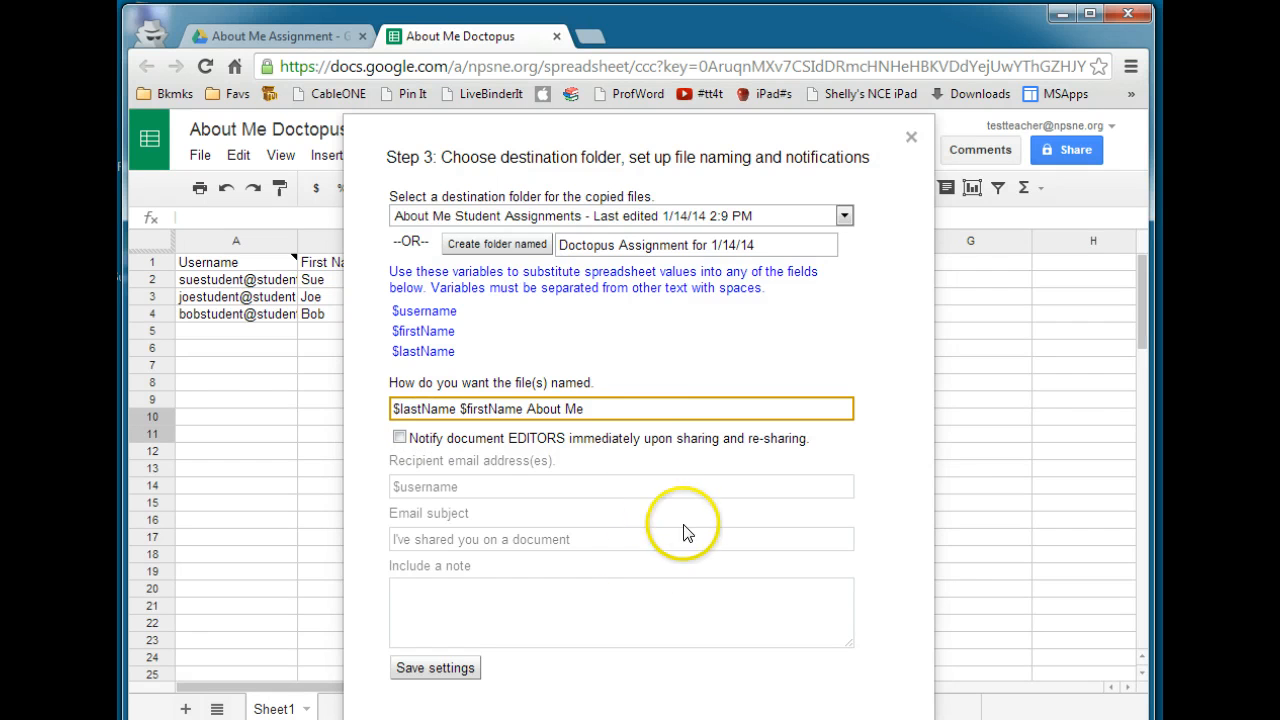
pyautogui.click(418, 672)
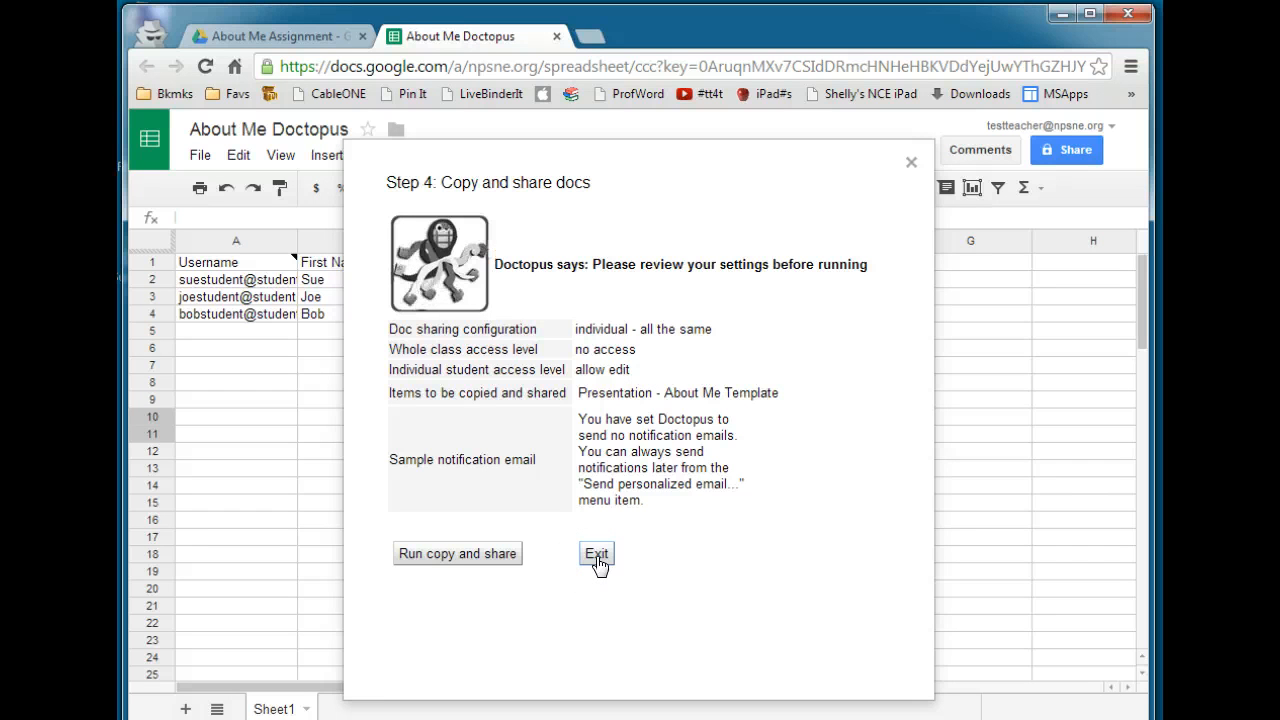
pyautogui.click(447, 558)
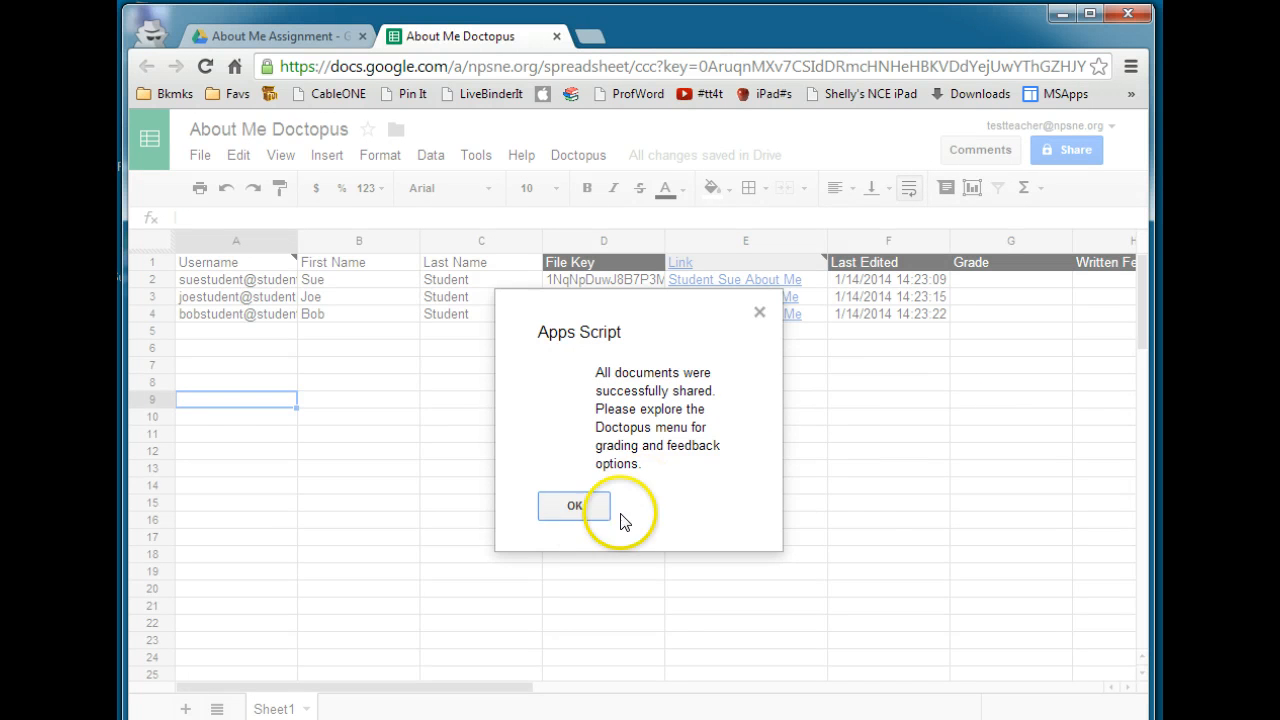
pyautogui.click(573, 507)
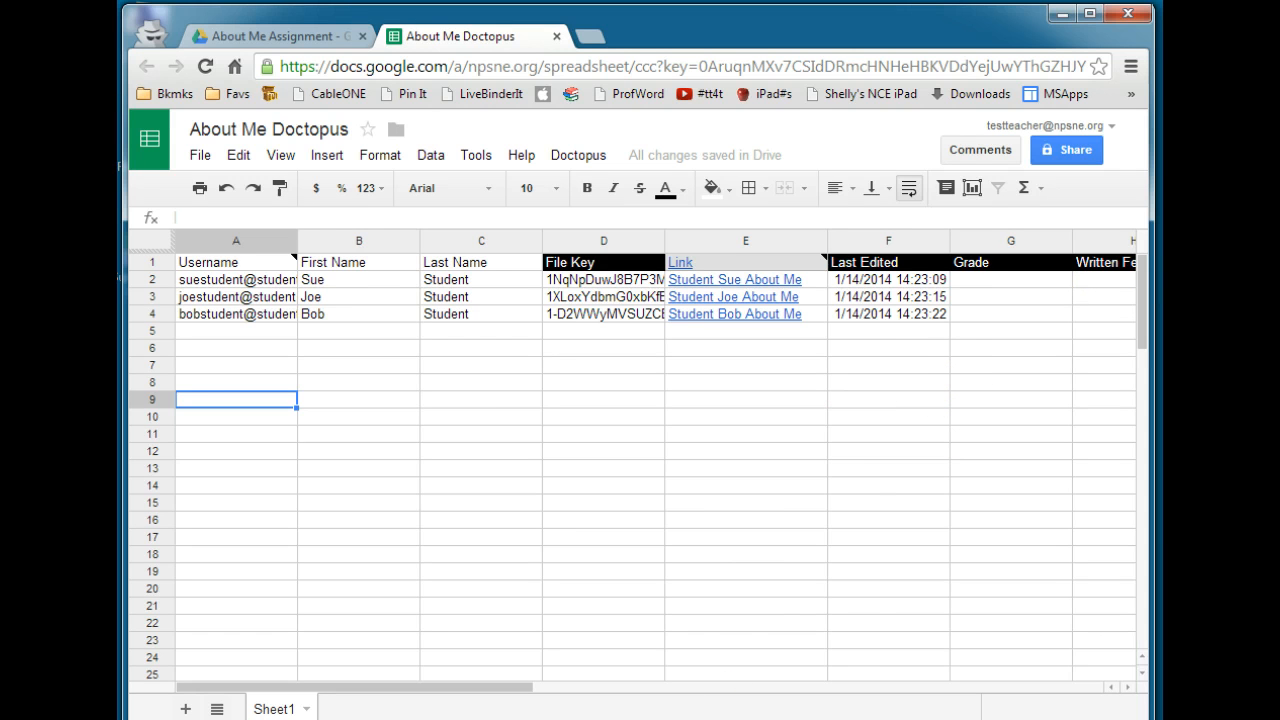
# Switch to the student's Drive window and view the newly shared About Me presentation
pyautogui.hotkey('alt', 'Tab')
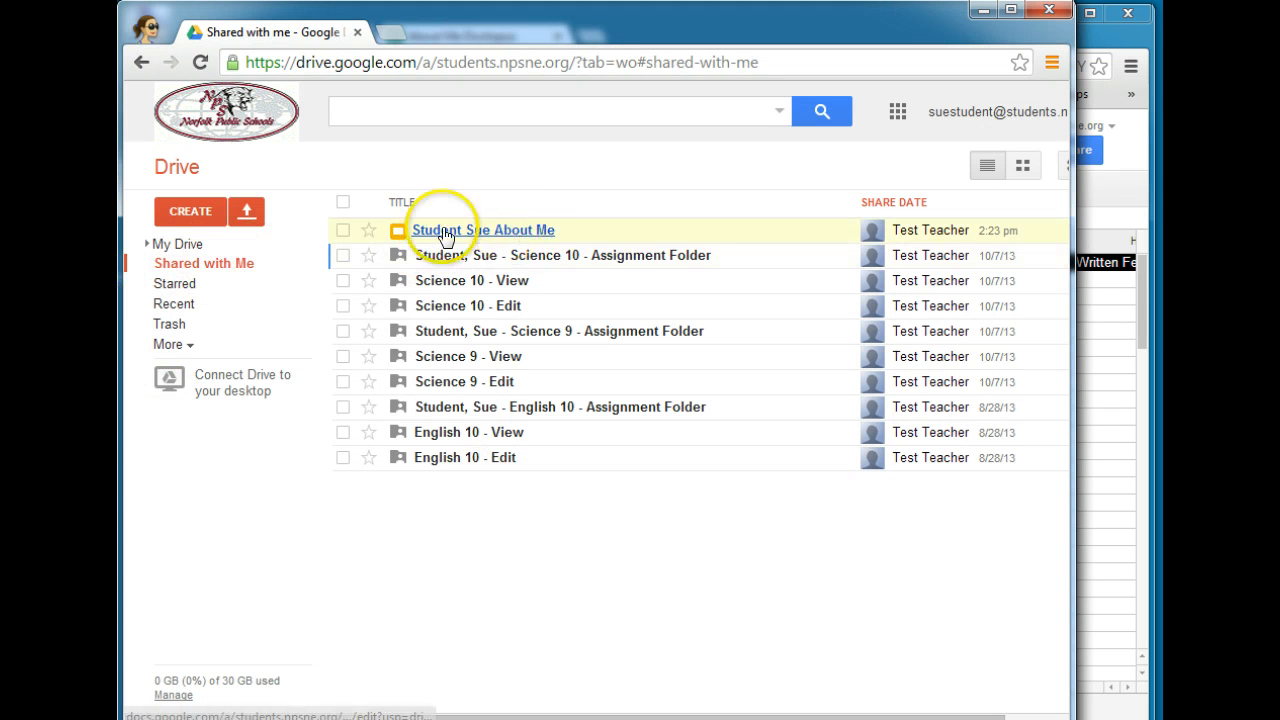
pyautogui.click(502, 240)
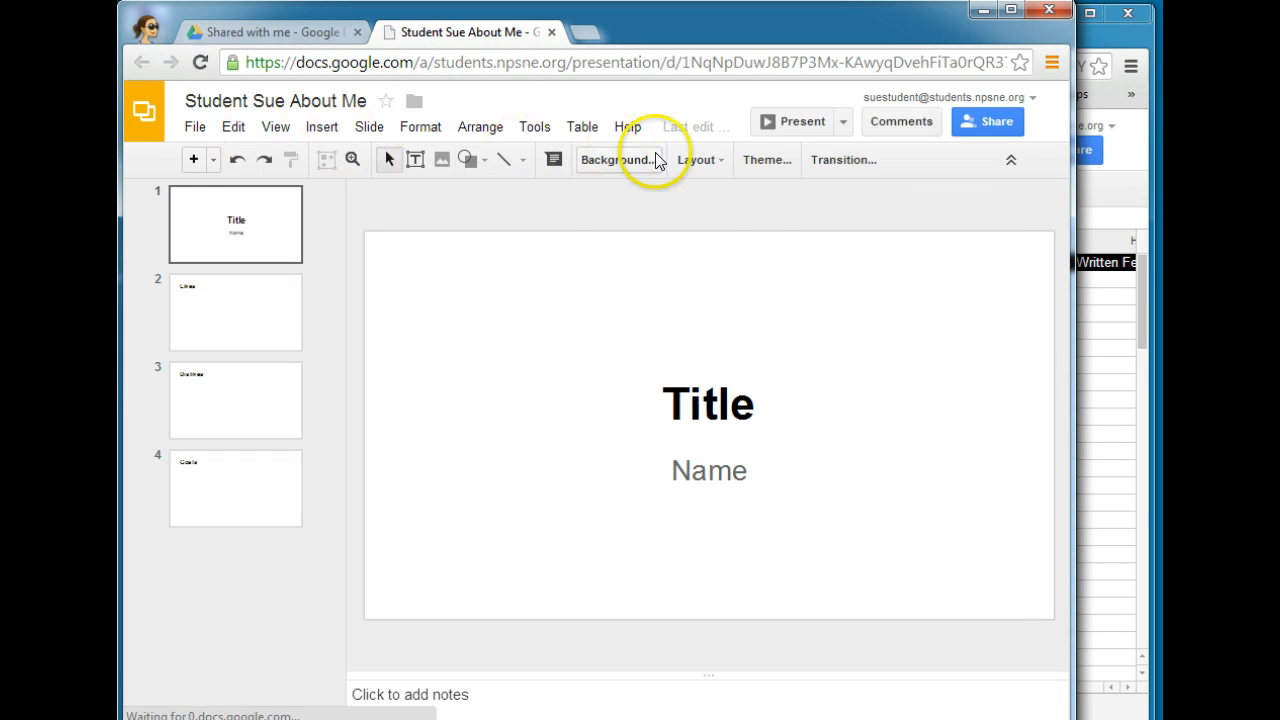
# Return to the About Me Doctopus spreadsheet and refresh the time of last edit for the student files
pyautogui.click(1104, 200)
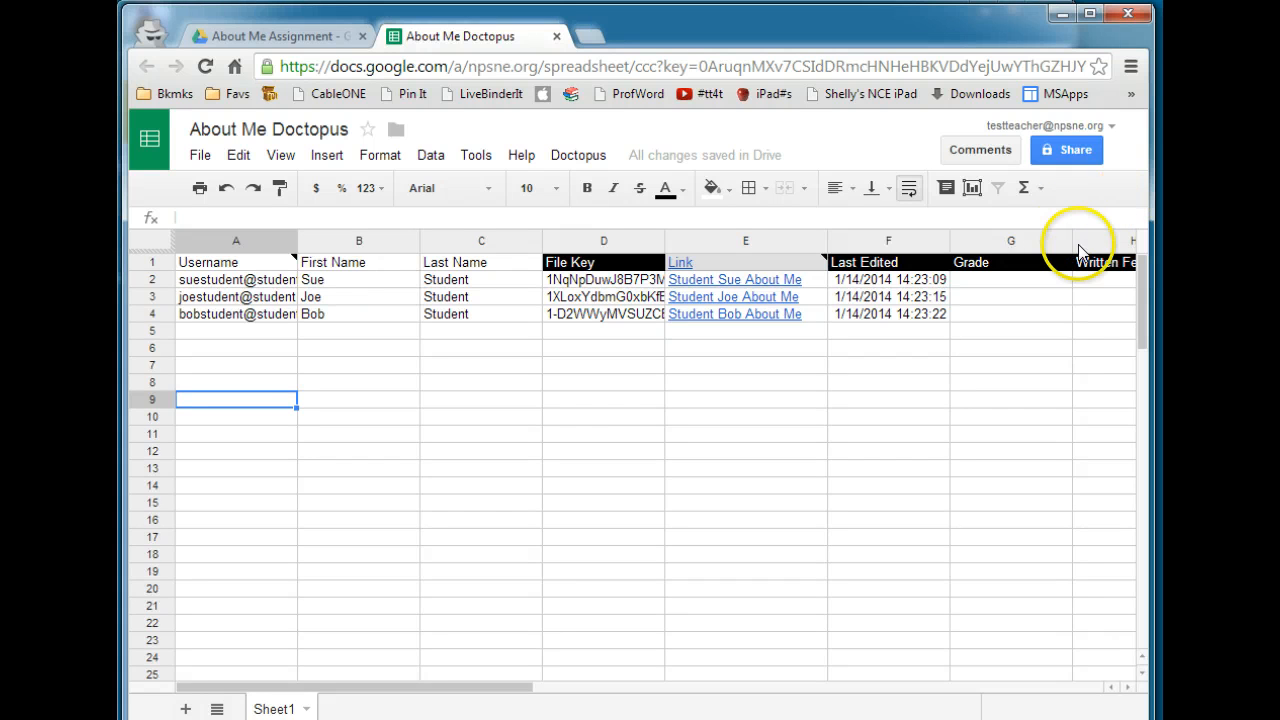
pyautogui.click(580, 156)
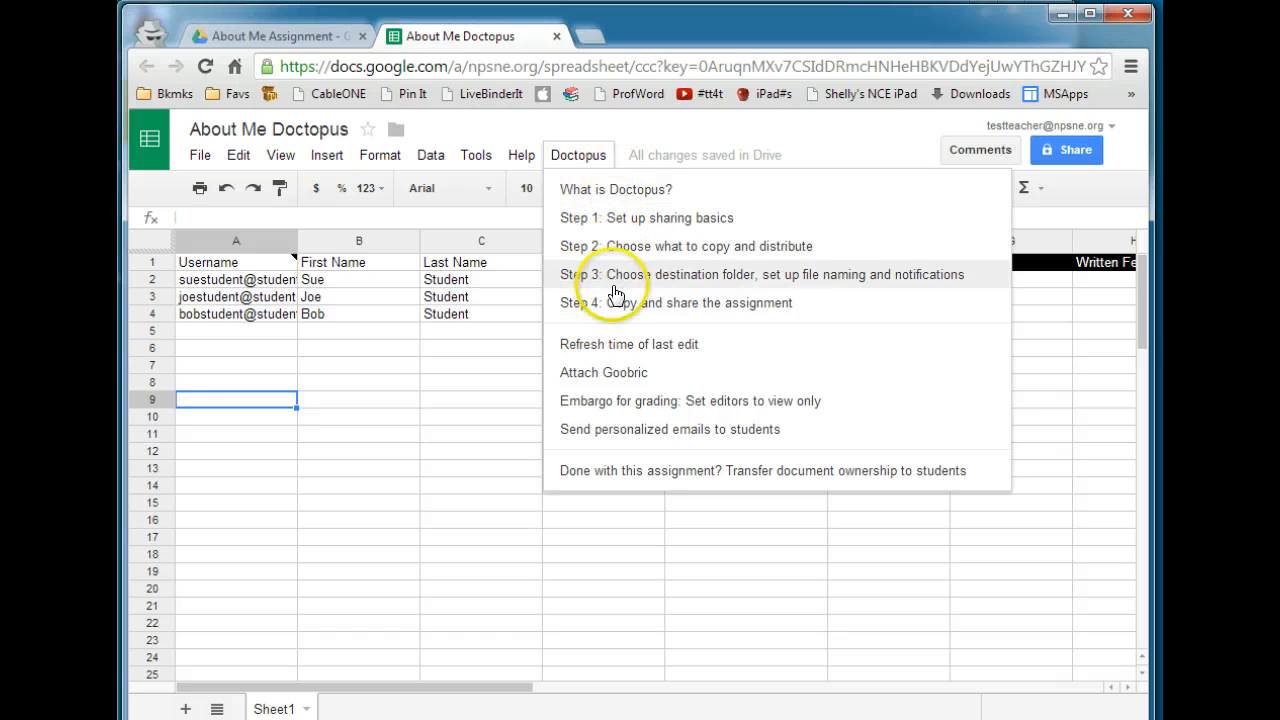
pyautogui.click(668, 345)
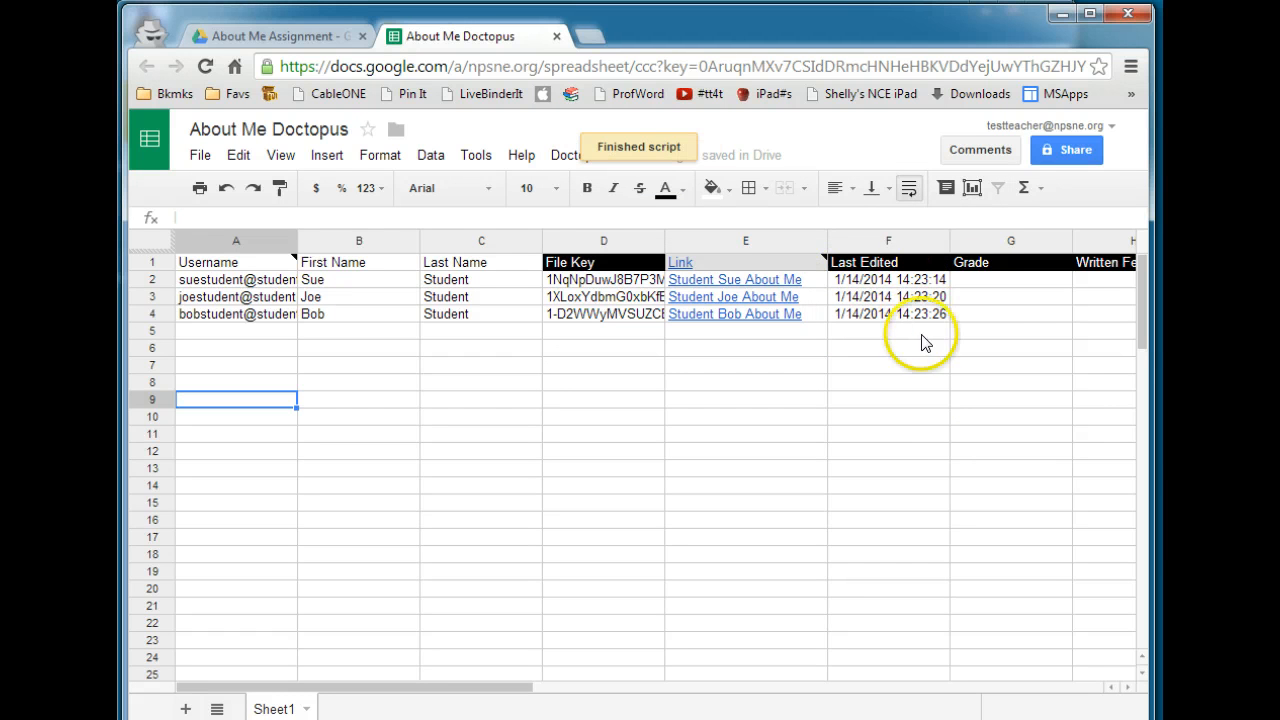
# Embargo the student documents for grading by setting editors to view only, and approve removing their editing privileges
pyautogui.click(586, 160)
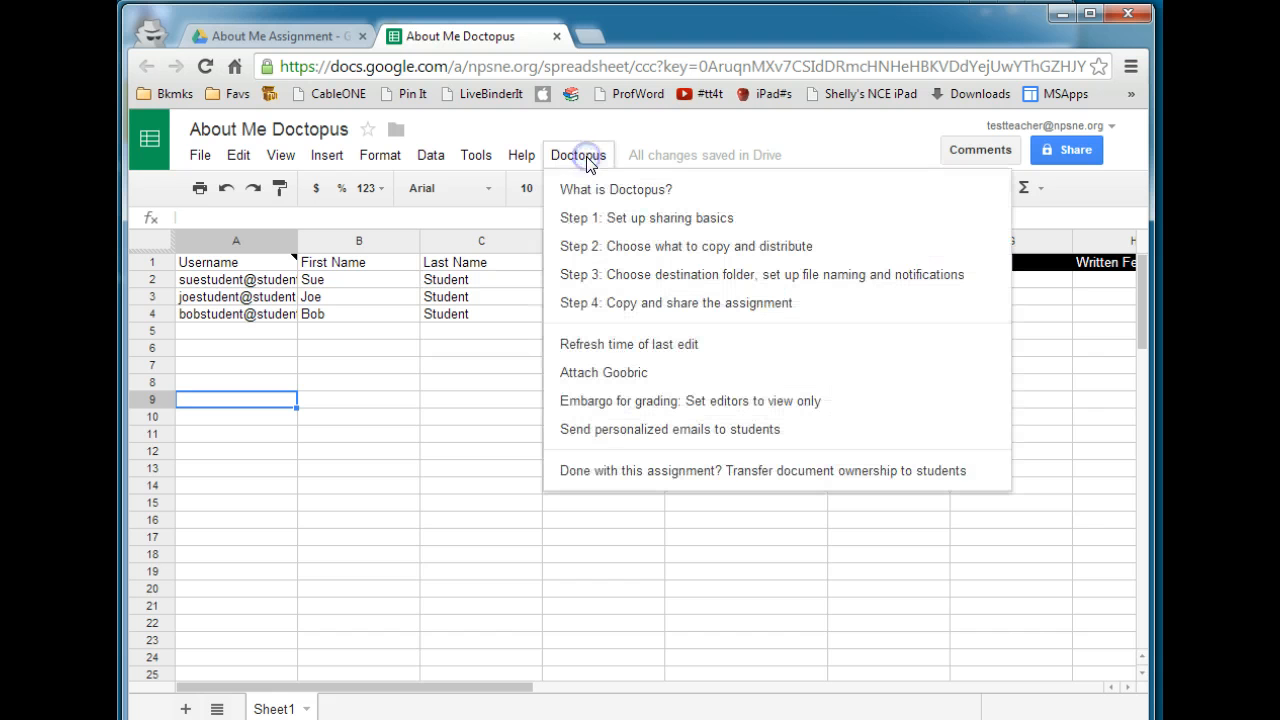
pyautogui.click(628, 375)
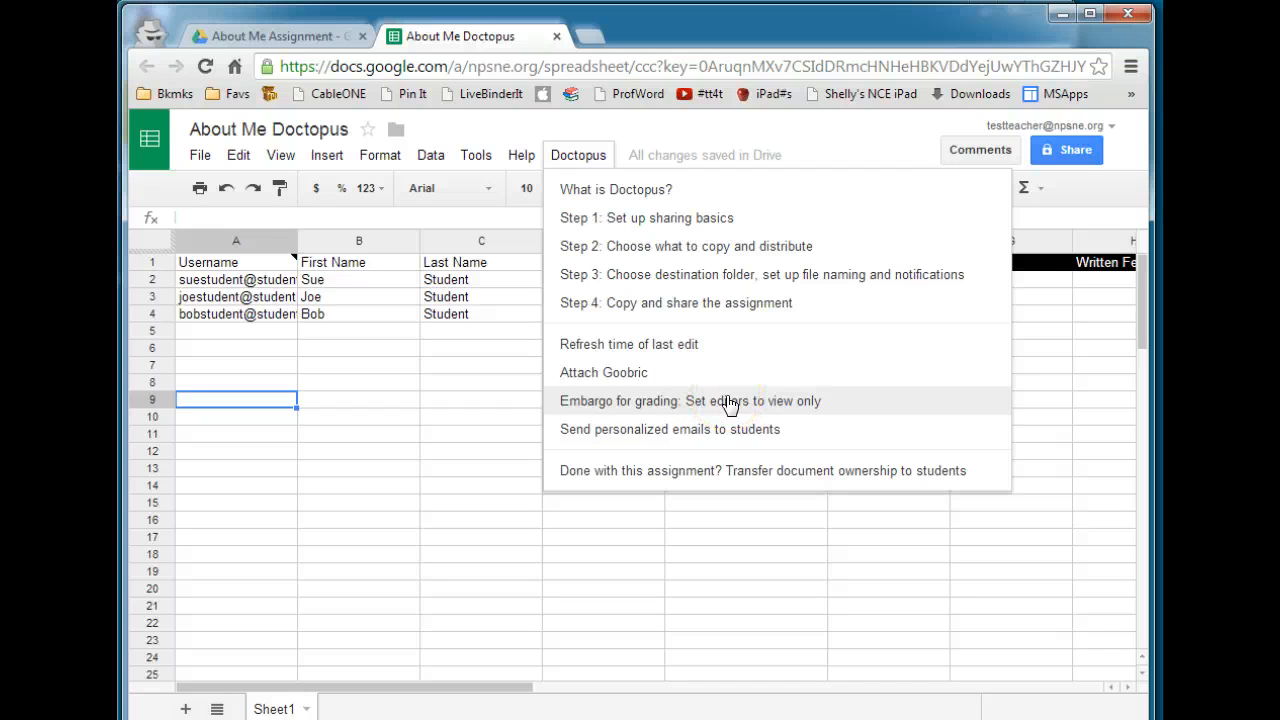
pyautogui.click(632, 404)
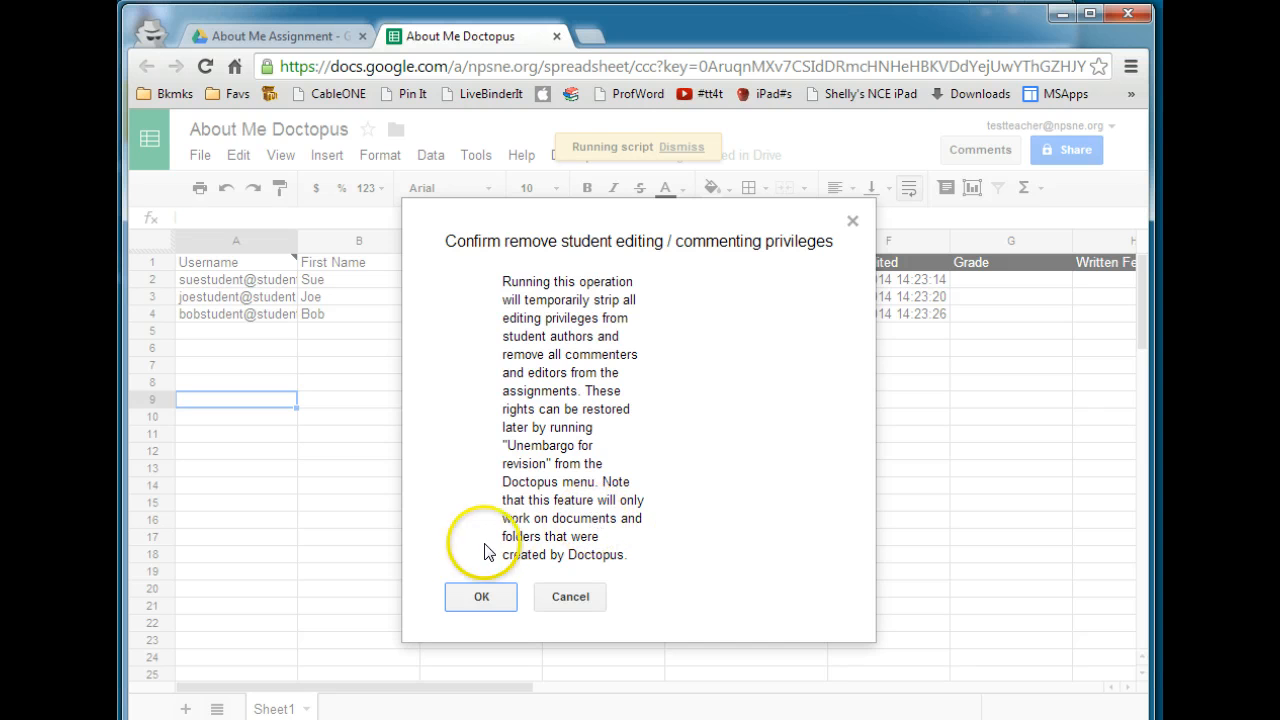
pyautogui.click(472, 595)
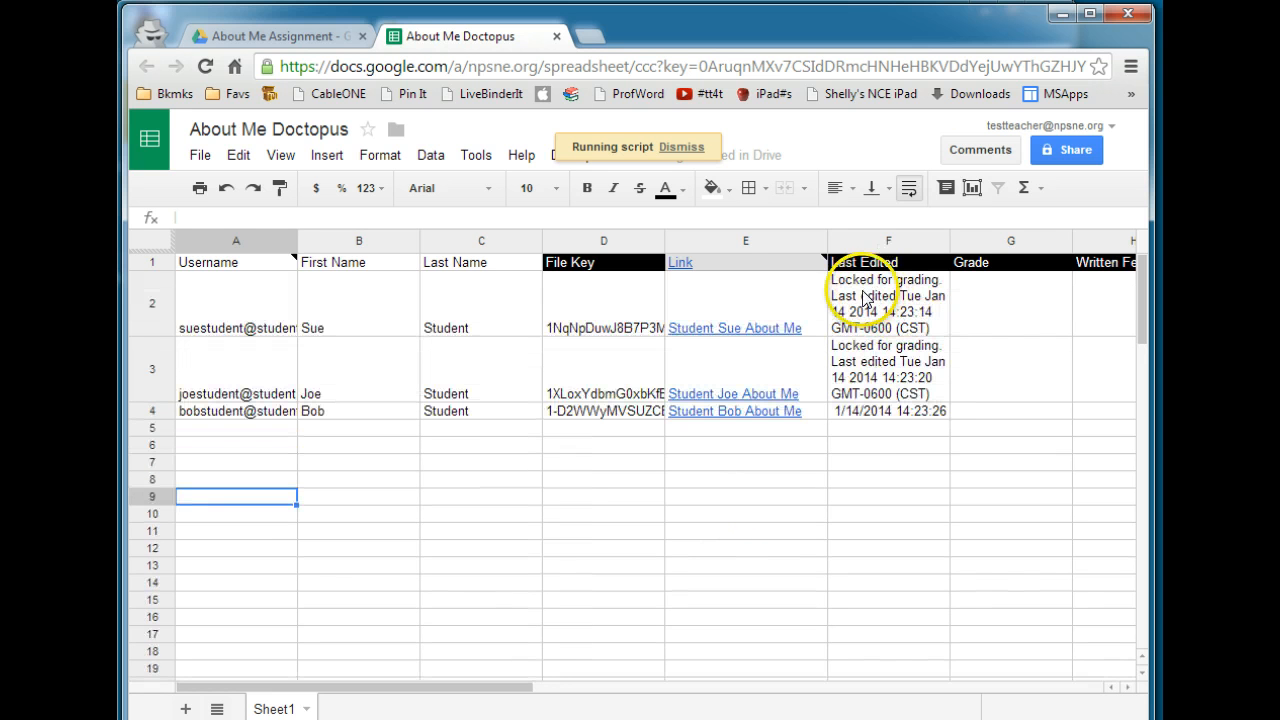
# Reload the student's About Me presentation to check its access level, and return to the teacher's spreadsheet
pyautogui.moveTo(700, 718)
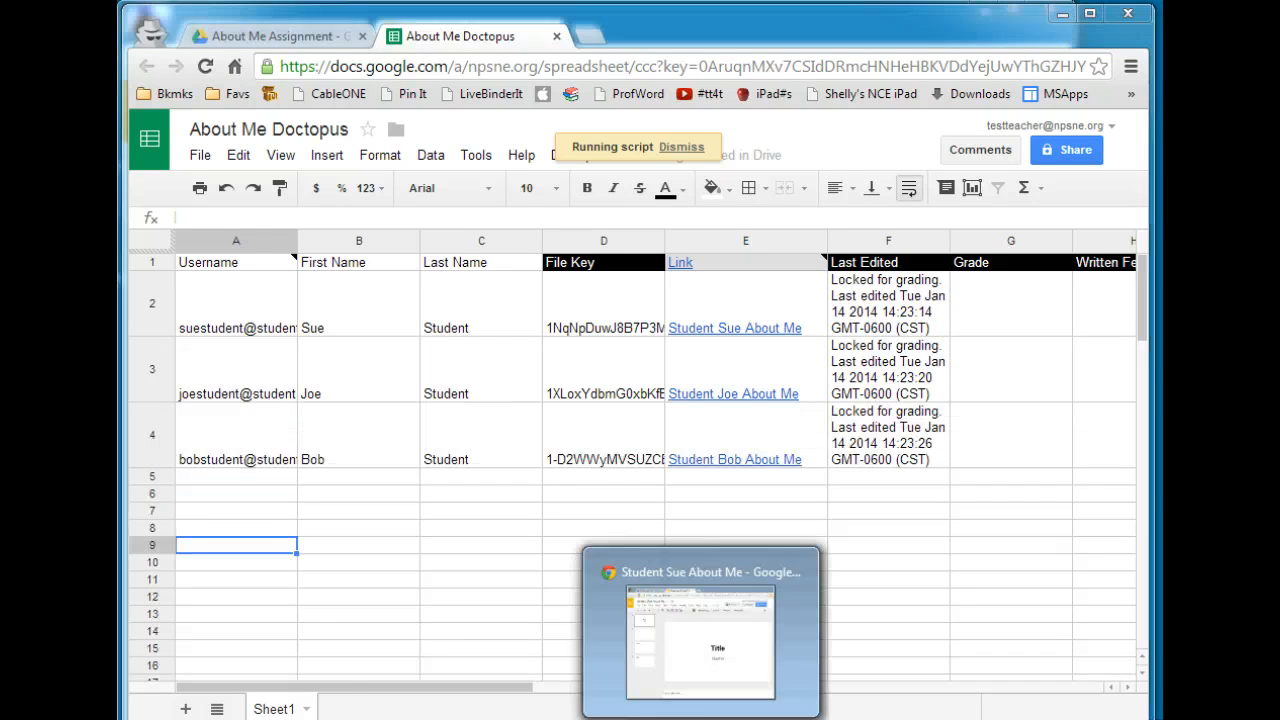
pyautogui.click(700, 640)
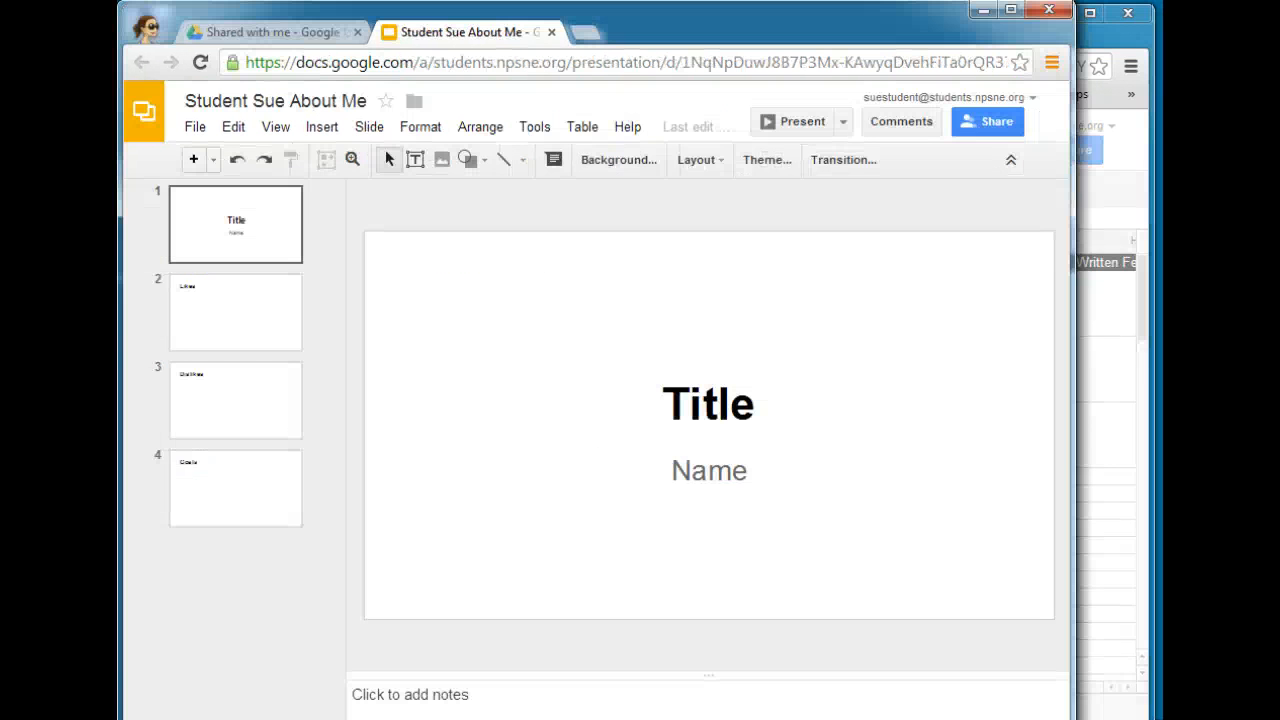
pyautogui.click(197, 62)
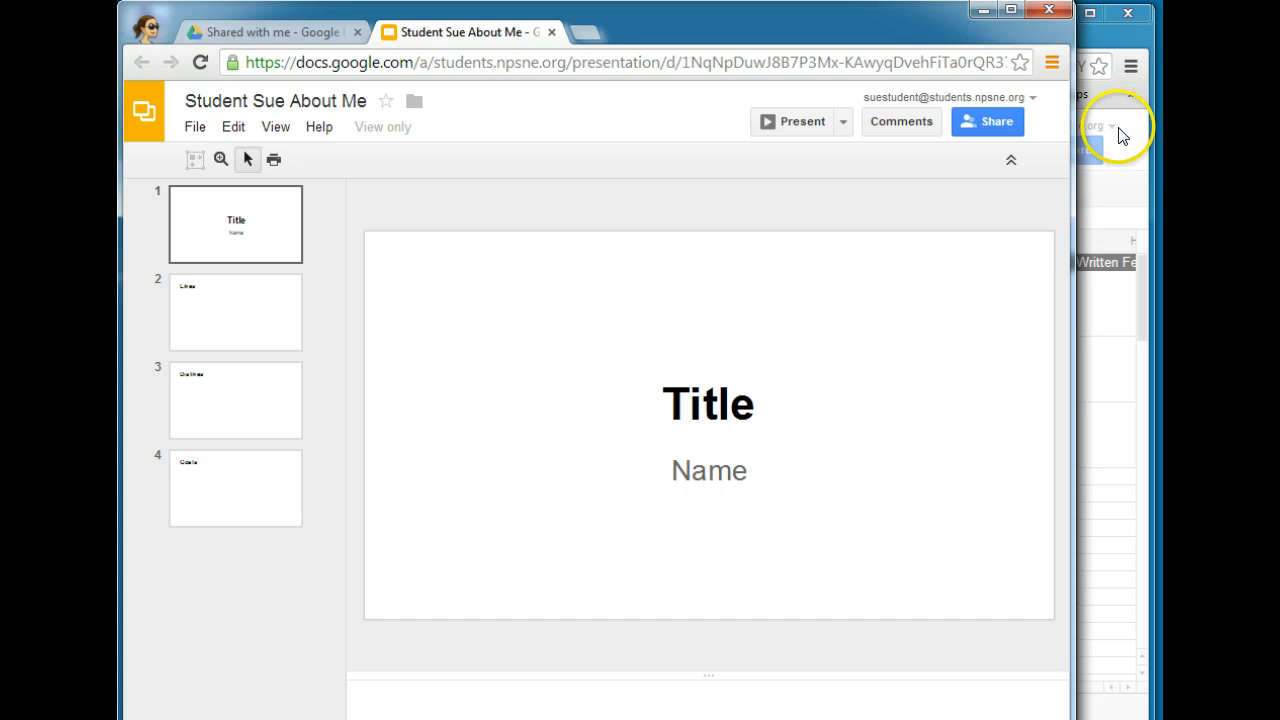
pyautogui.click(1095, 37)
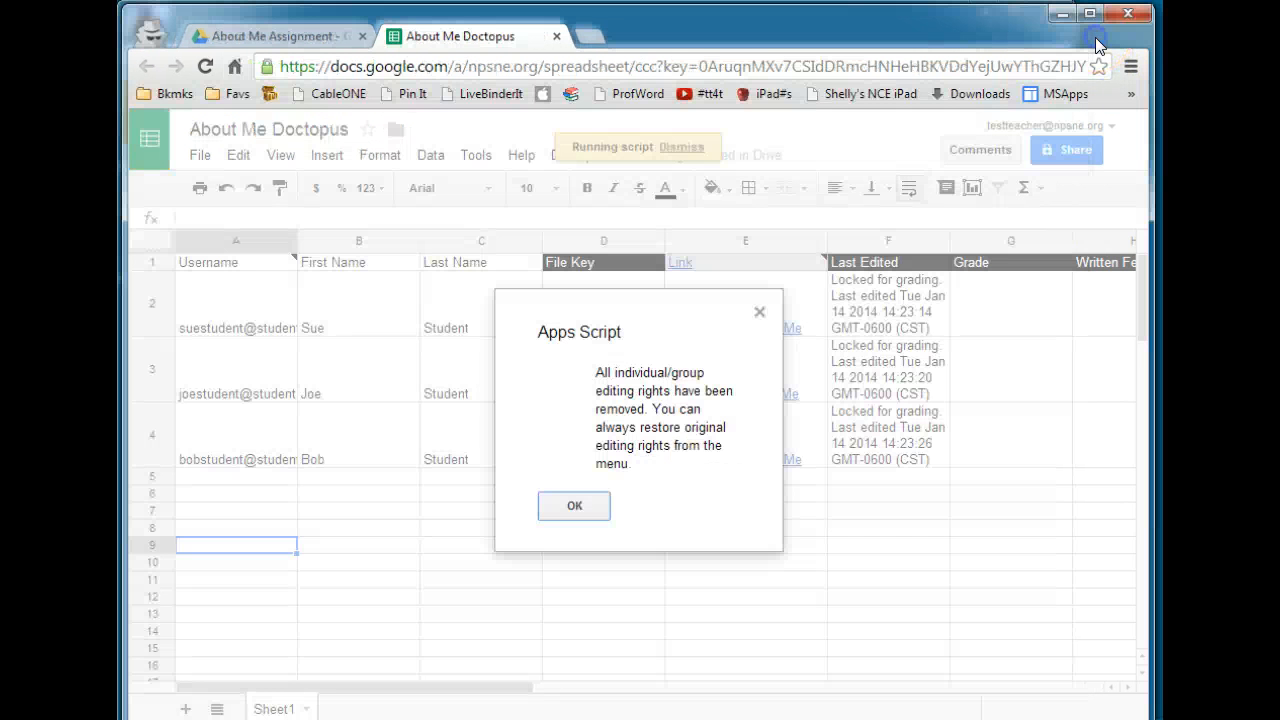
pyautogui.click(576, 507)
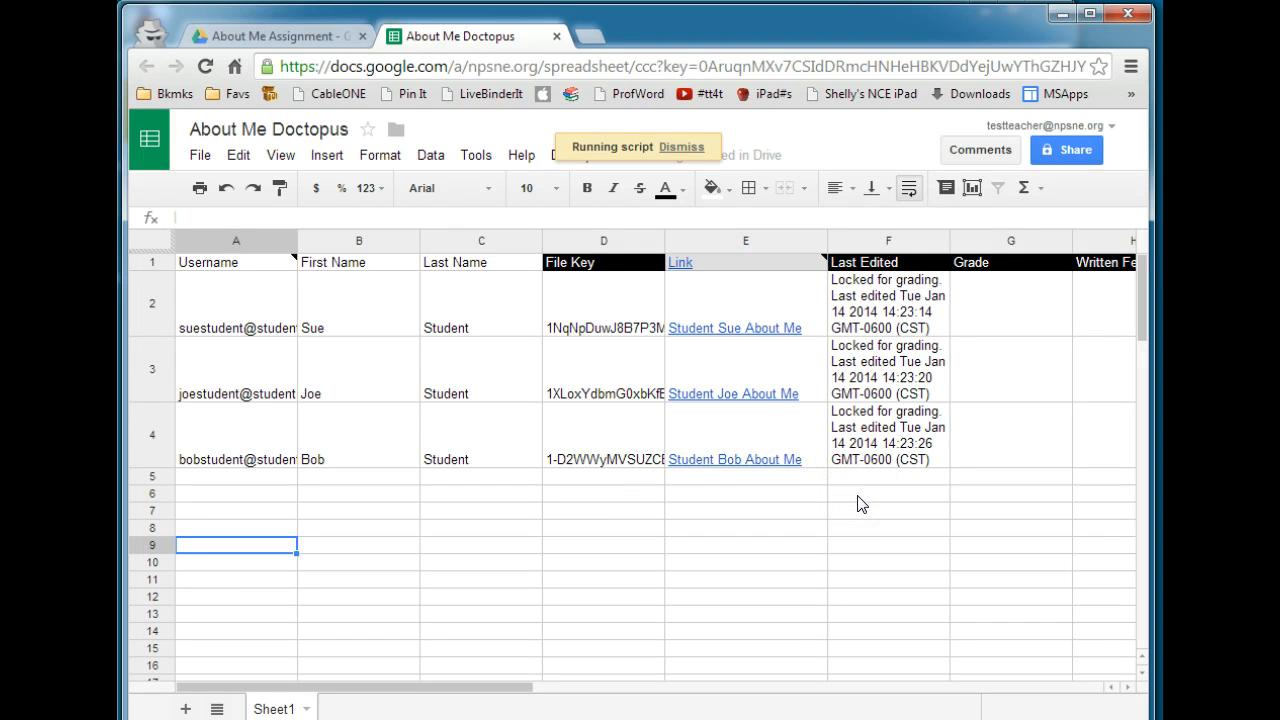
# Unembargo the assignment documents for revision to restore the students' editing privileges
pyautogui.click(566, 157)
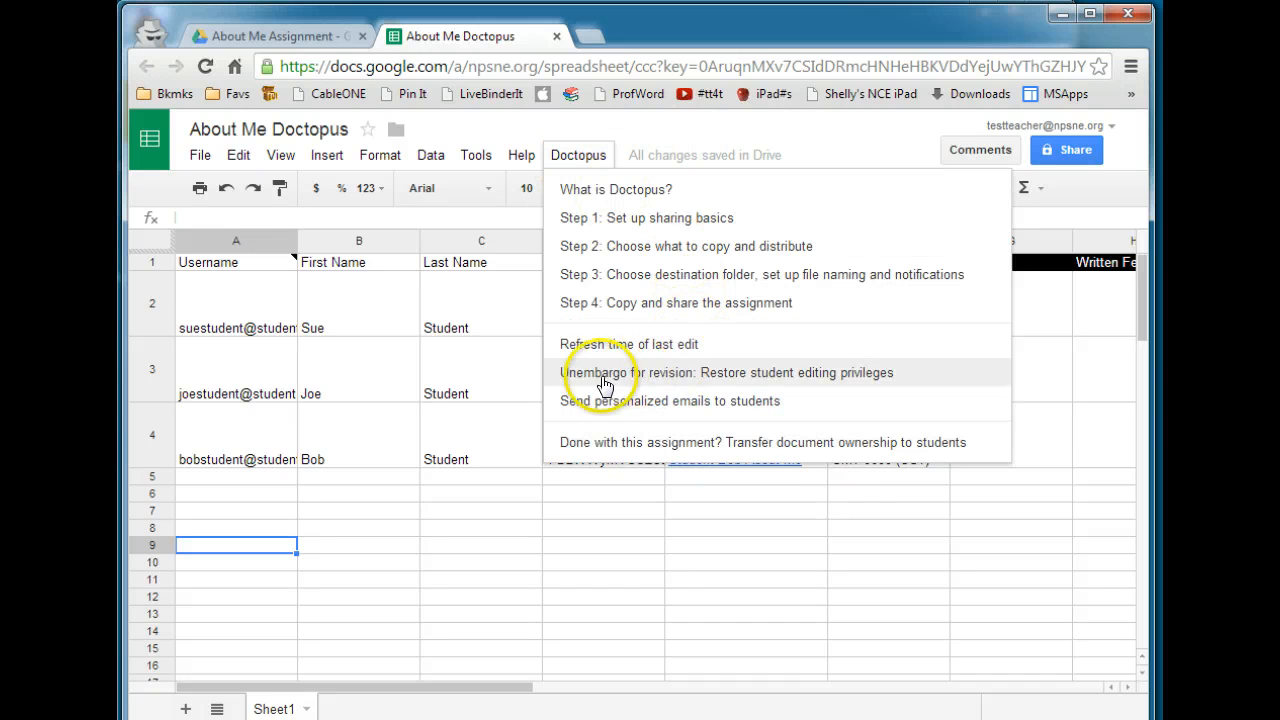
pyautogui.click(588, 383)
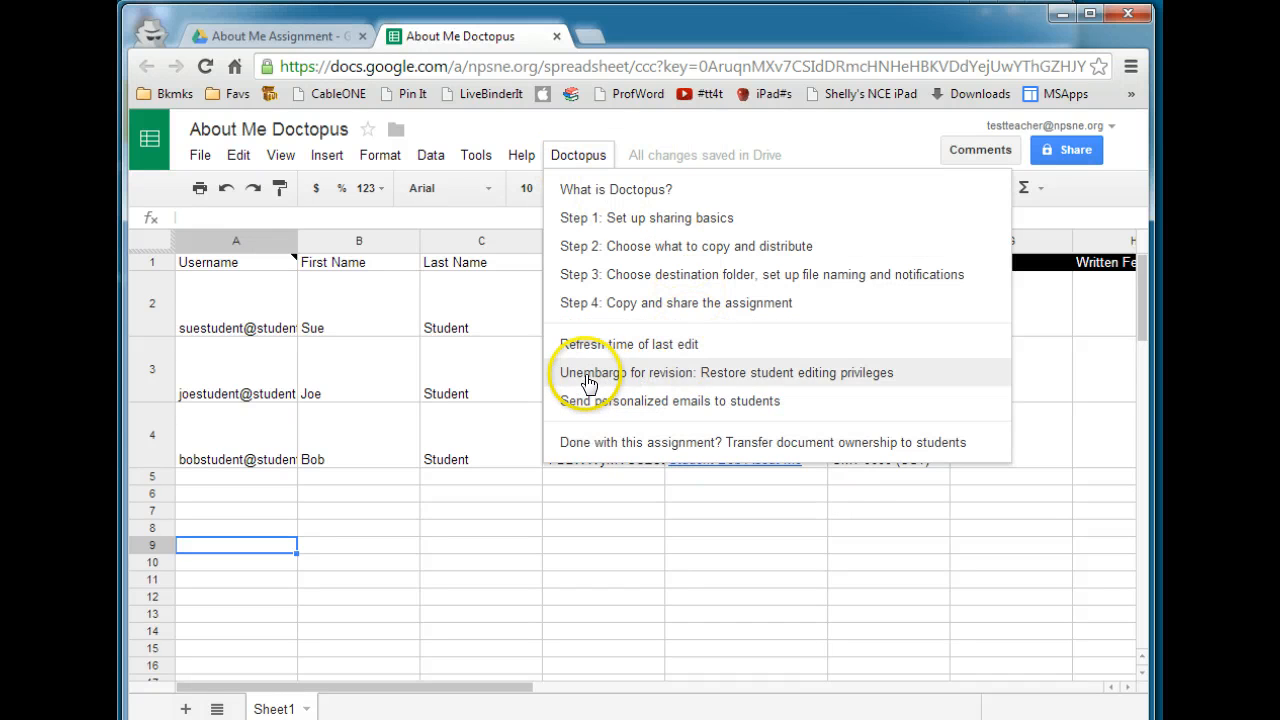
pyautogui.click(755, 386)
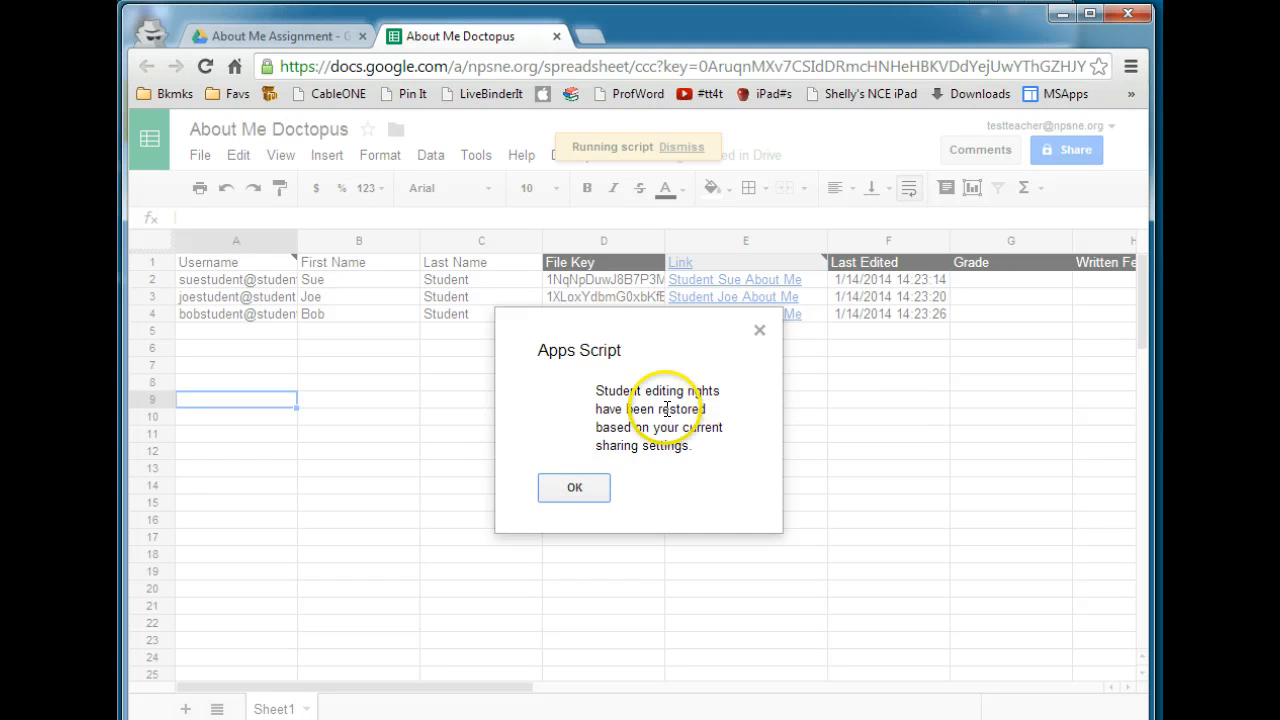
pyautogui.click(573, 489)
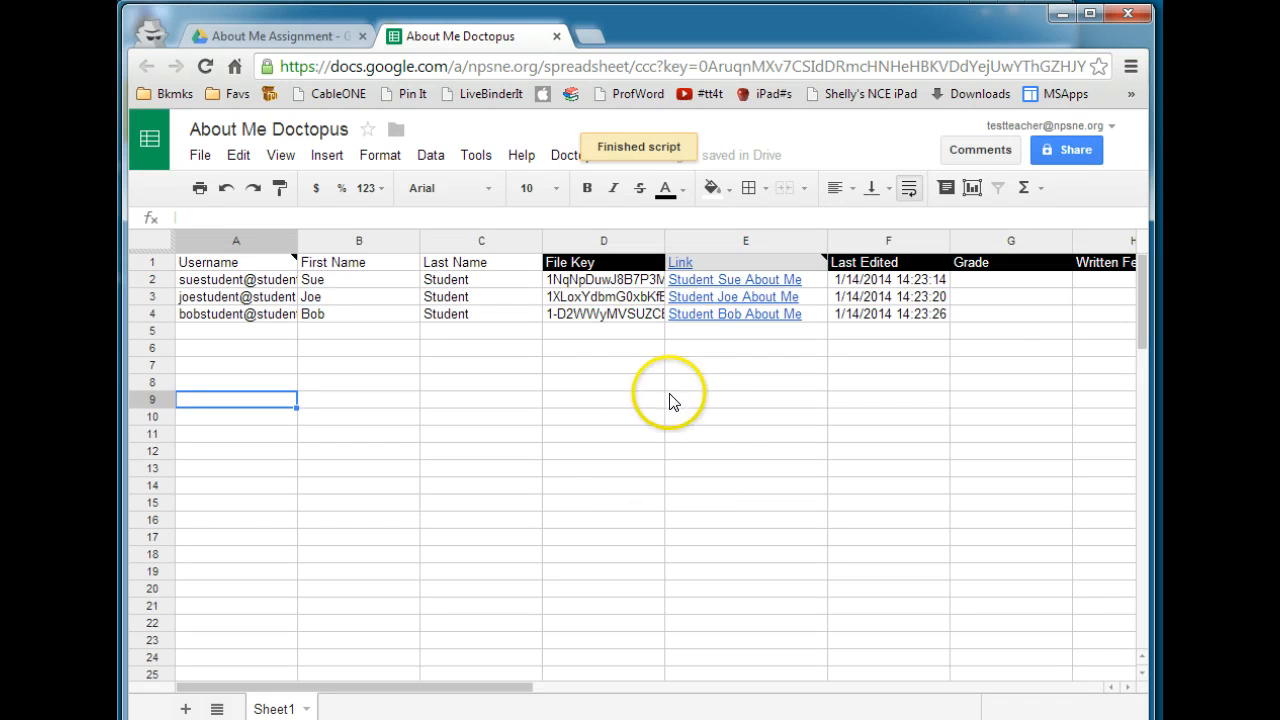
pyautogui.click(563, 156)
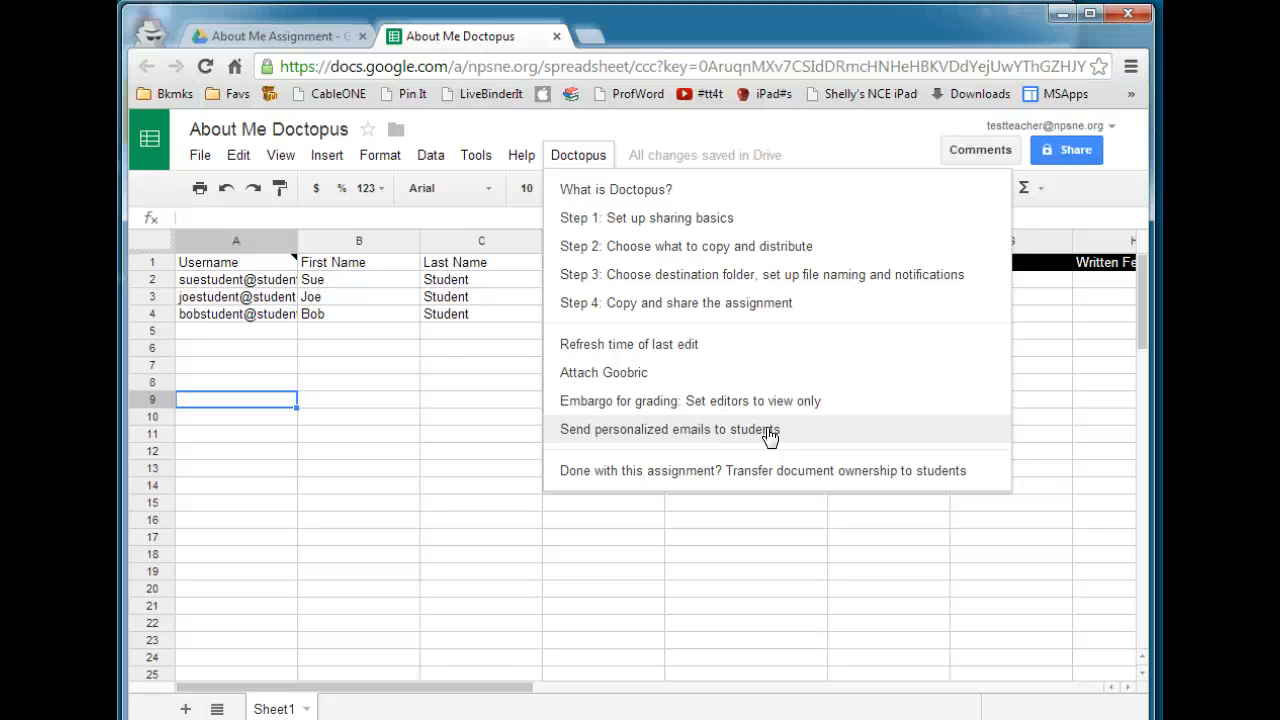
pyautogui.click(708, 548)
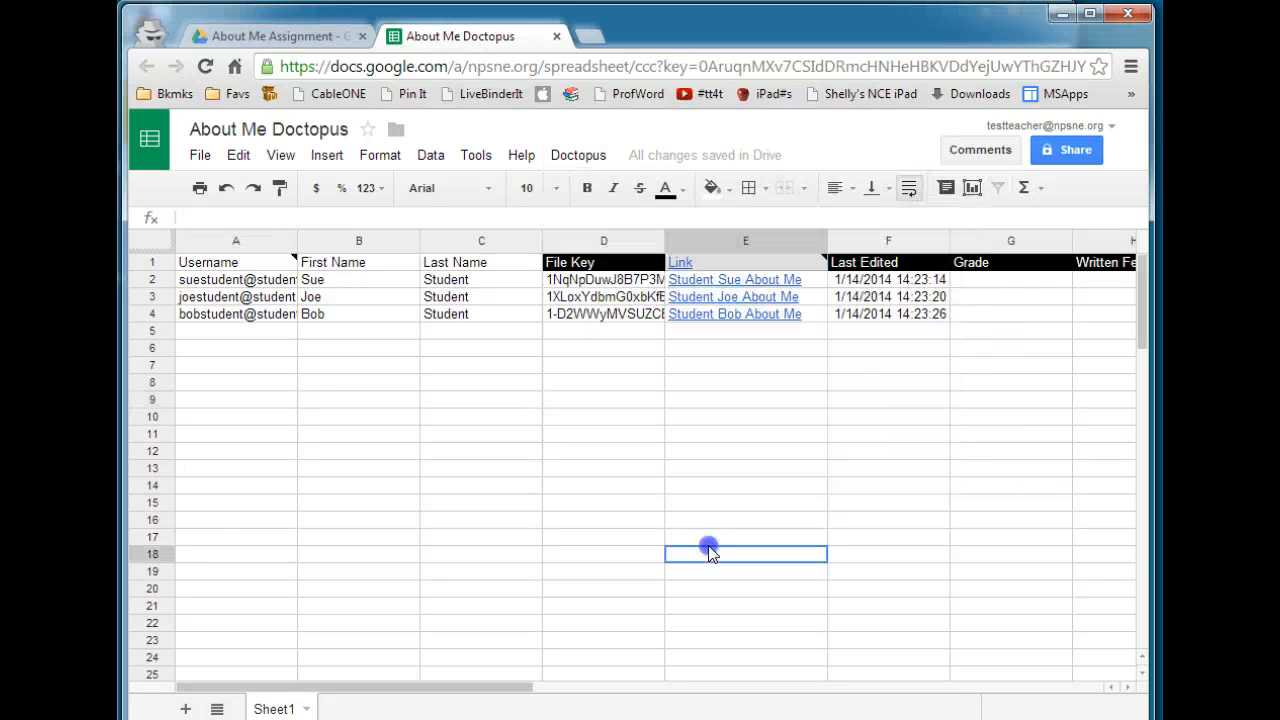
# Check the copied presentations in the About Me Student Assignments folder in Drive, and return to the About Me Doctopus spreadsheet
pyautogui.click(283, 42)
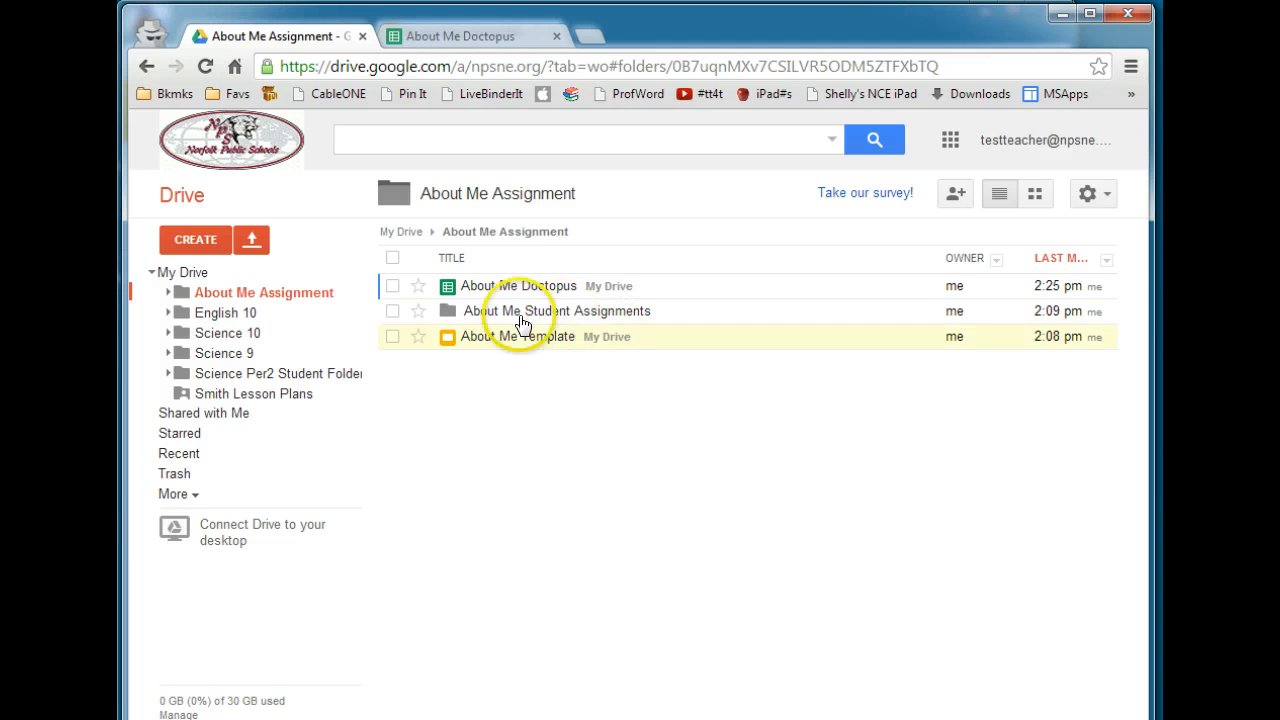
pyautogui.click(600, 310)
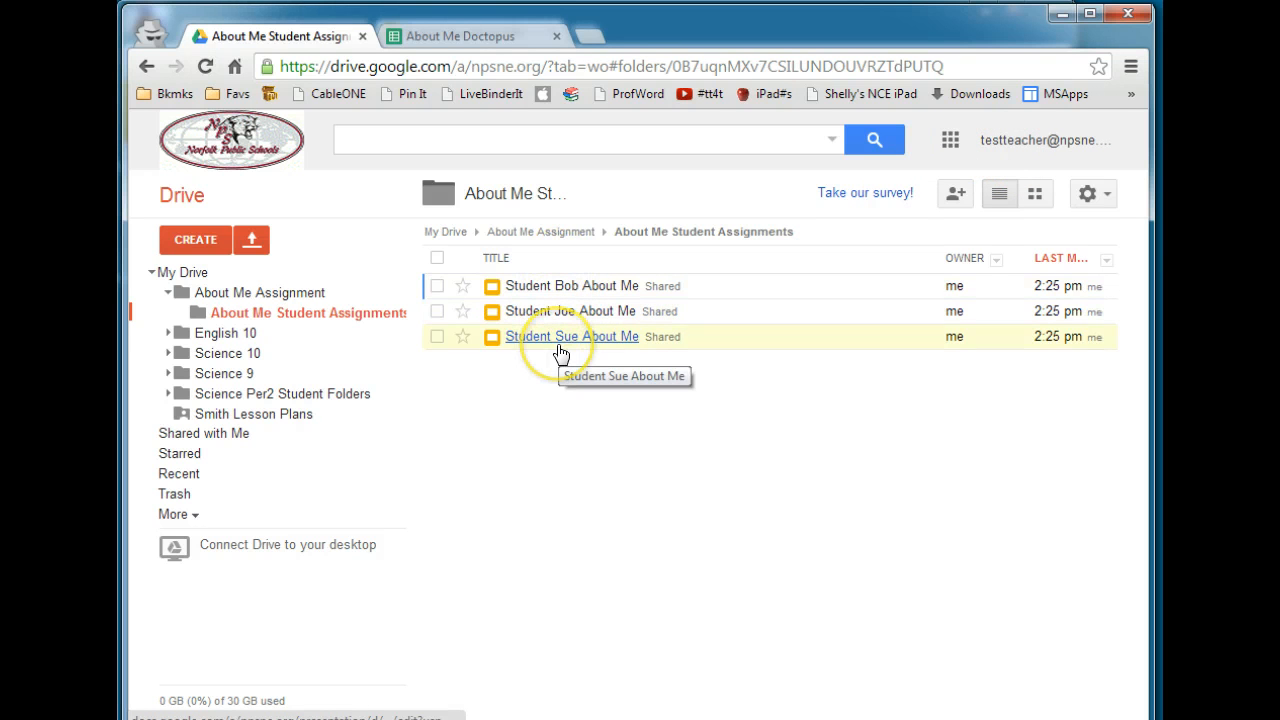
pyautogui.click(480, 36)
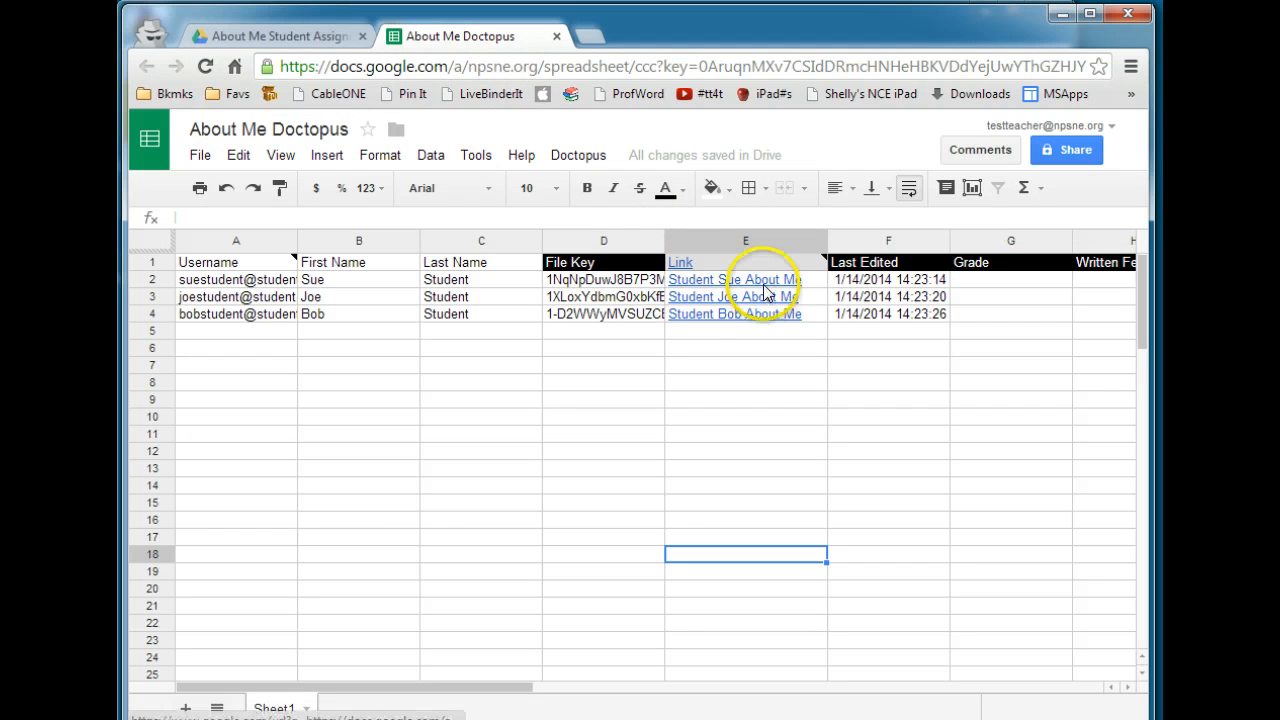
pyautogui.click(577, 156)
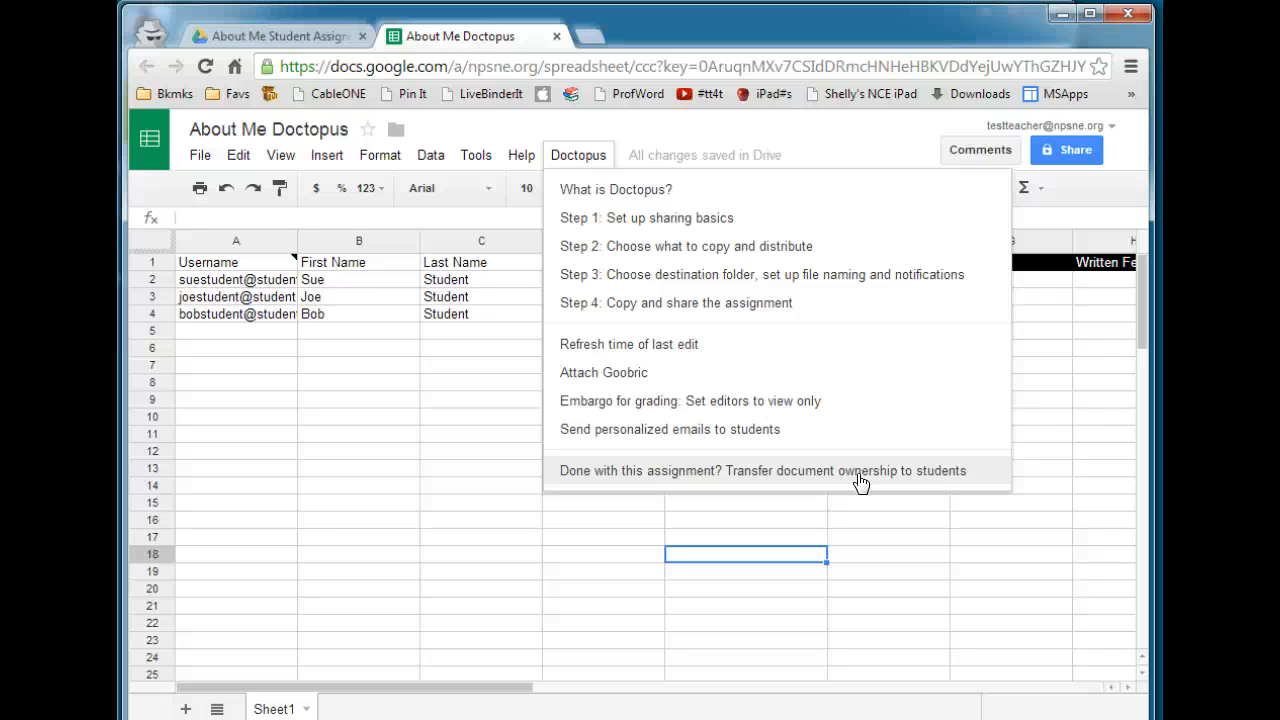
pyautogui.click(729, 520)
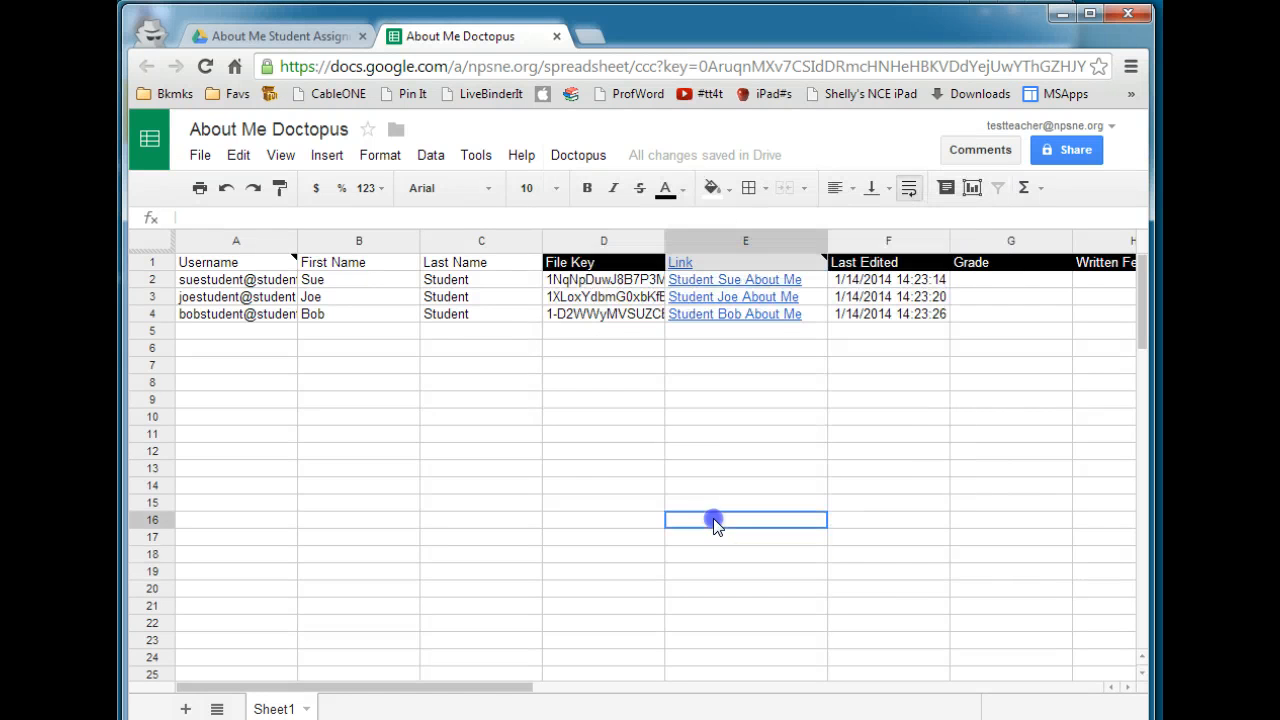